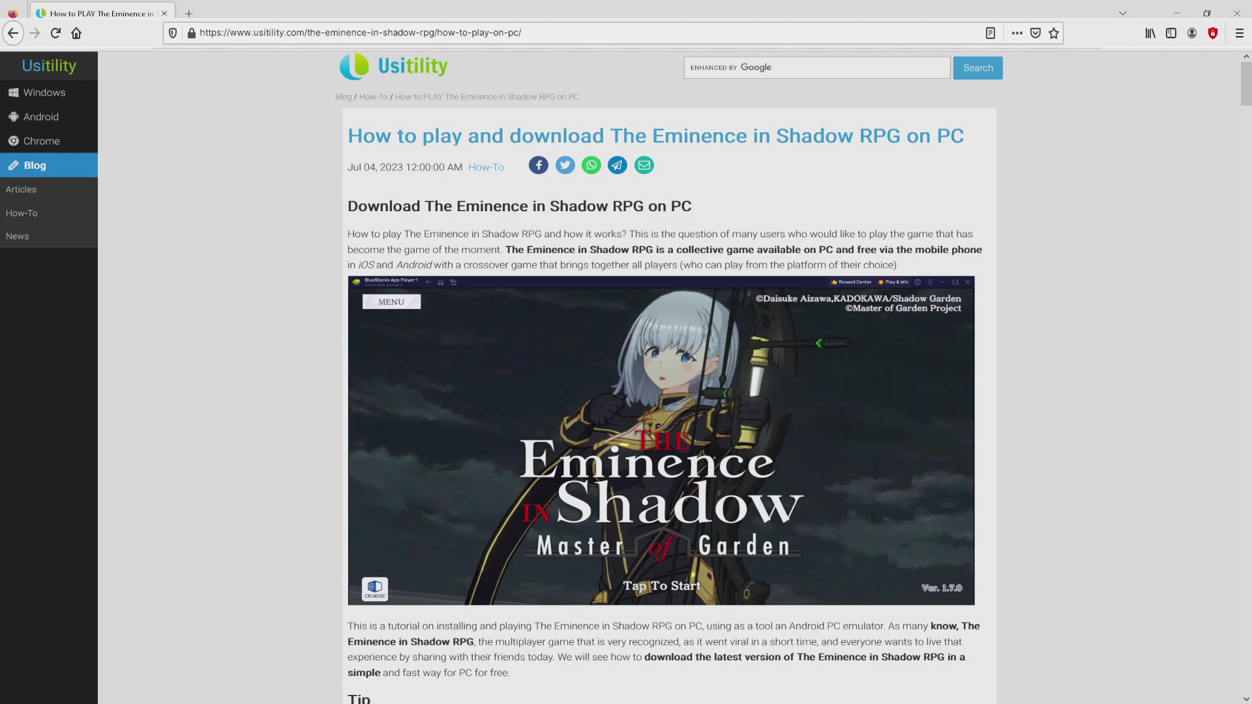
Follow the article's PC download link to the game's BlueStacks page and look through its overview.
scroll(669, 377, down, 4)
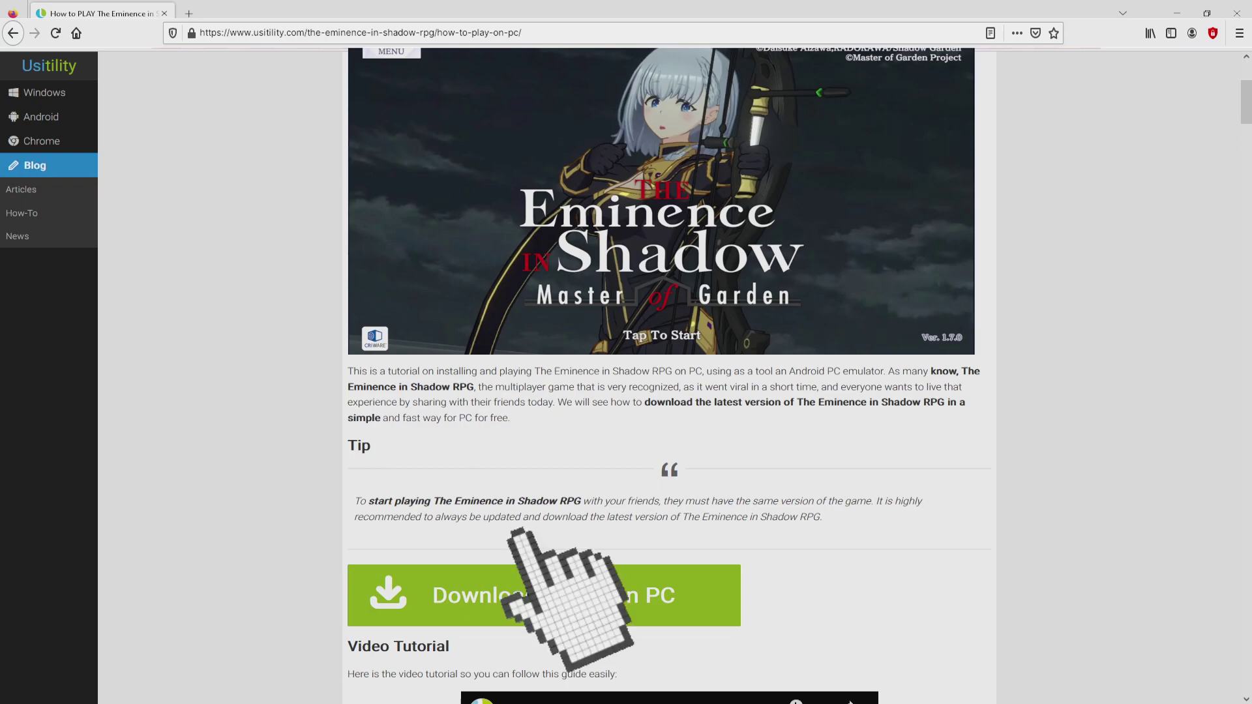
click(545, 595)
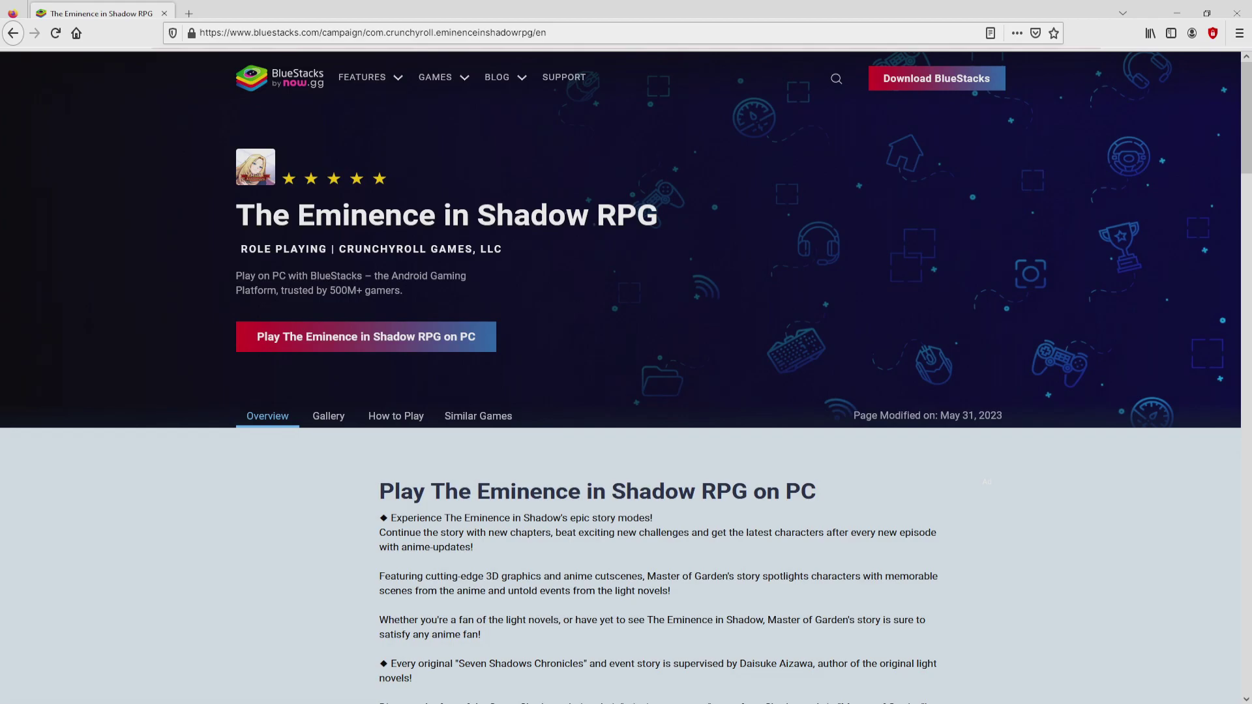
scroll(626, 391, down, 20)
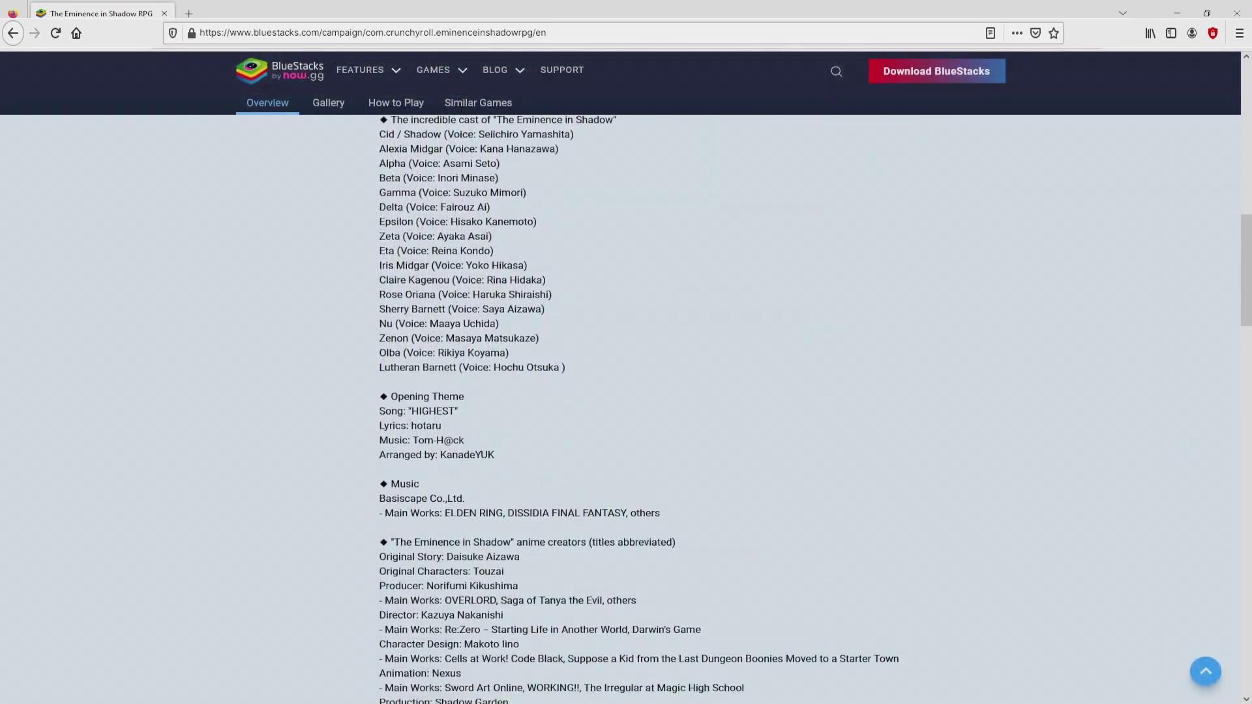
scroll(626, 391, down, 3)
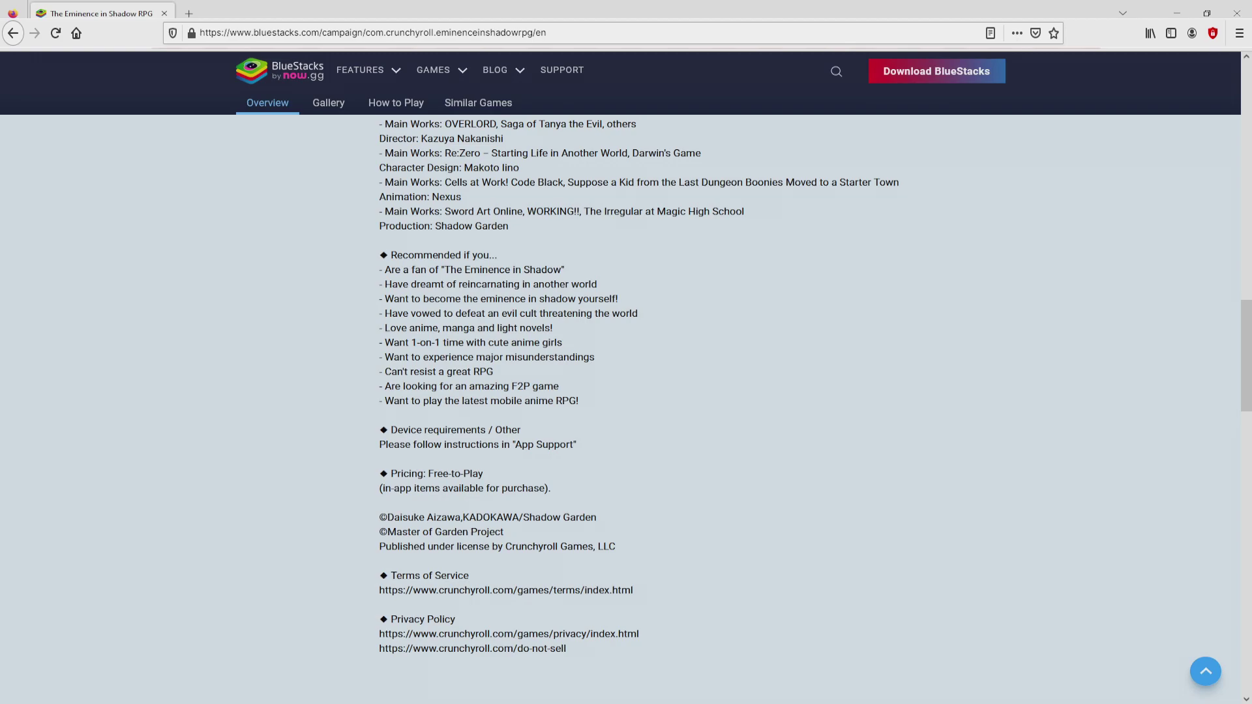
key(Home)
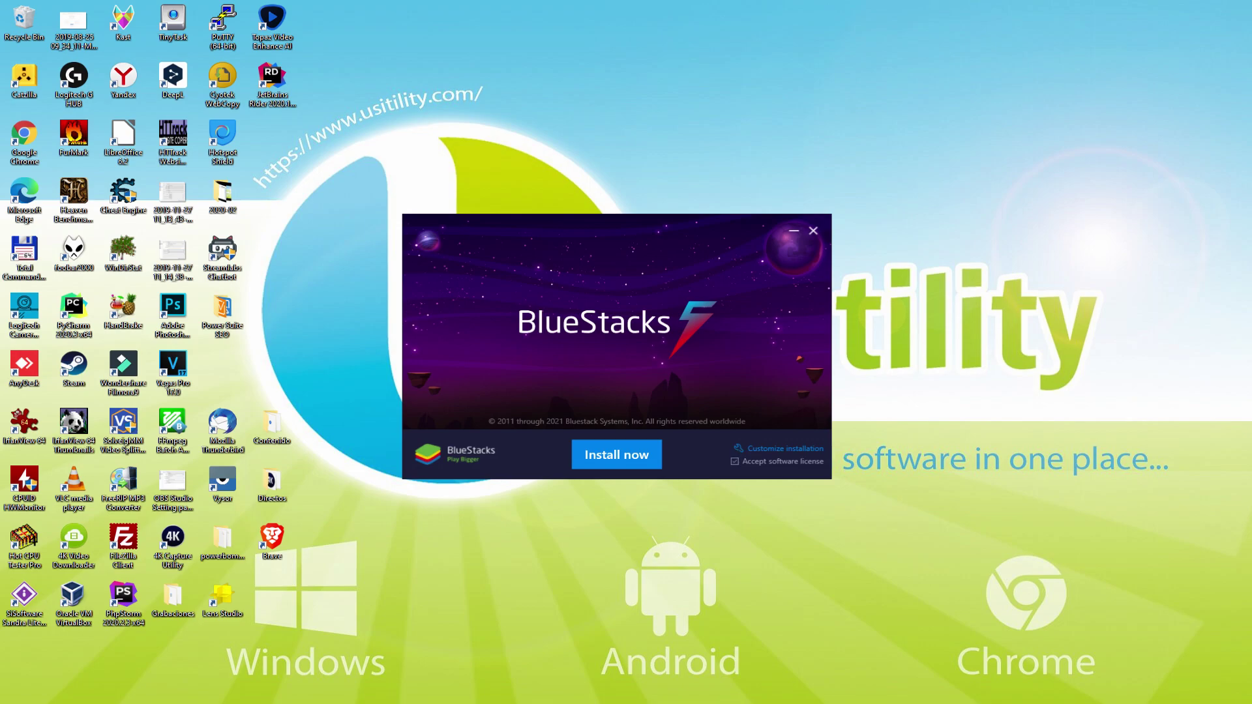
Check the data path in the BlueStacks installer's customization options, go back, and start the installation.
click(776, 449)
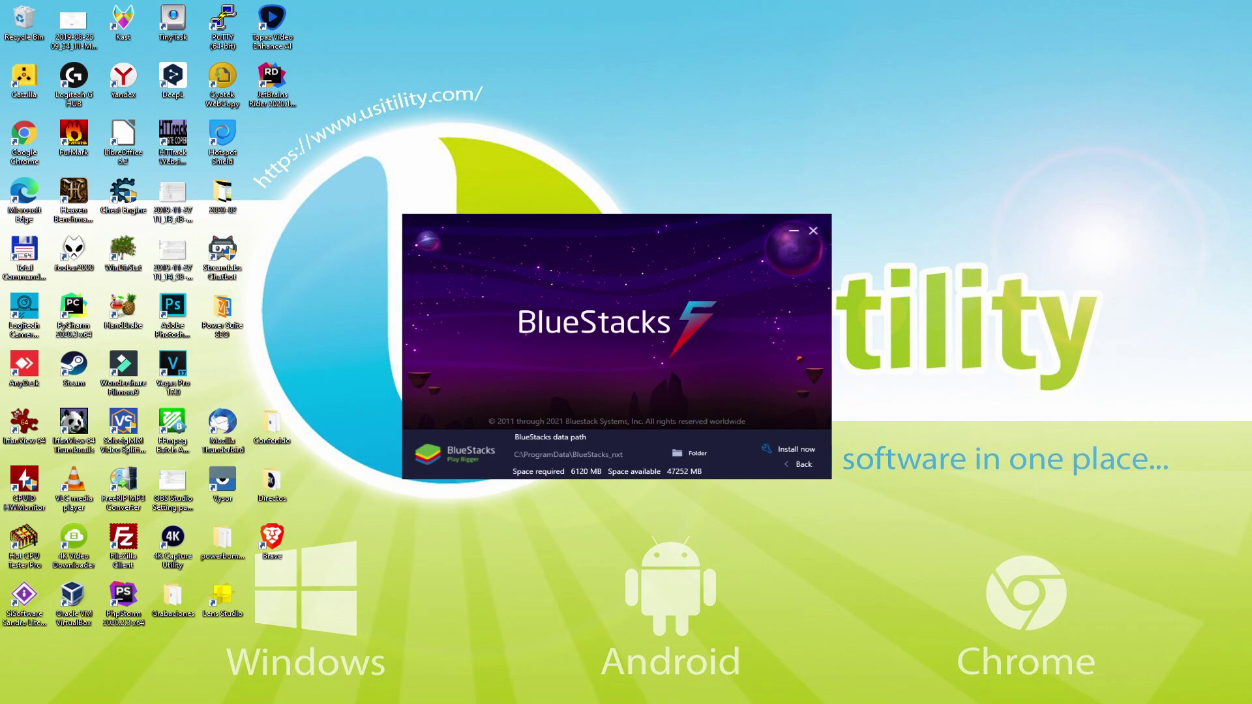
click(797, 463)
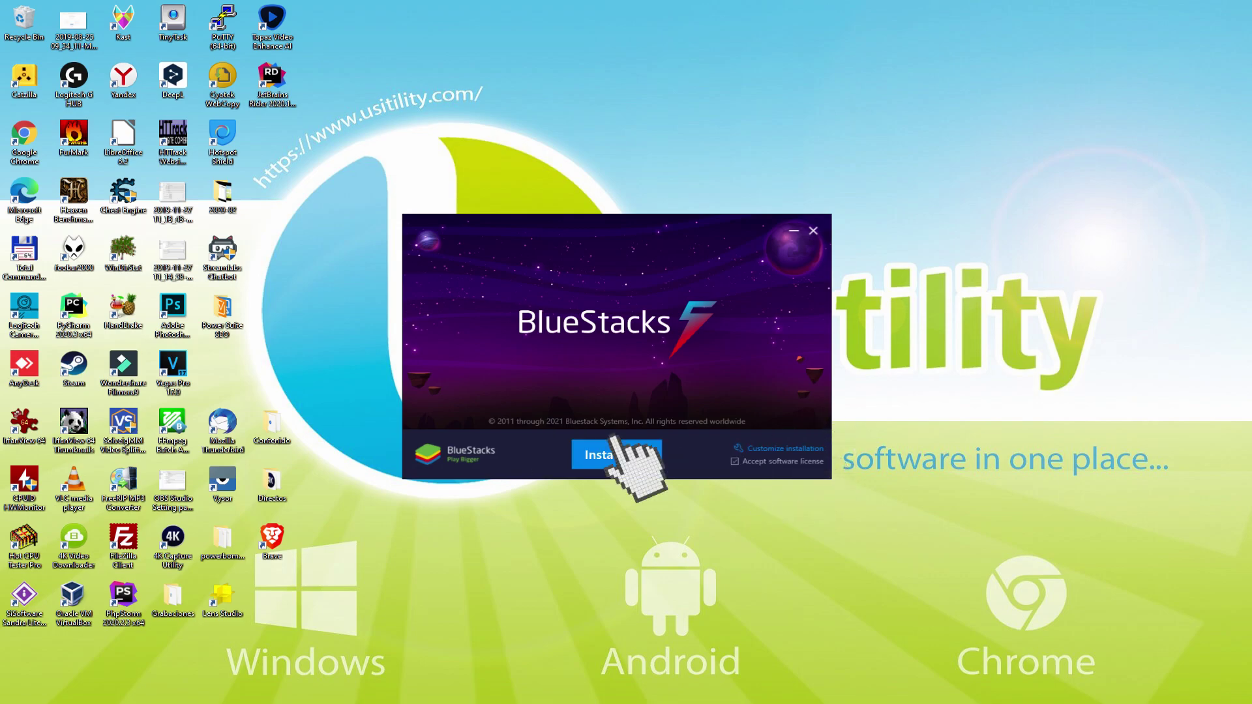
click(615, 453)
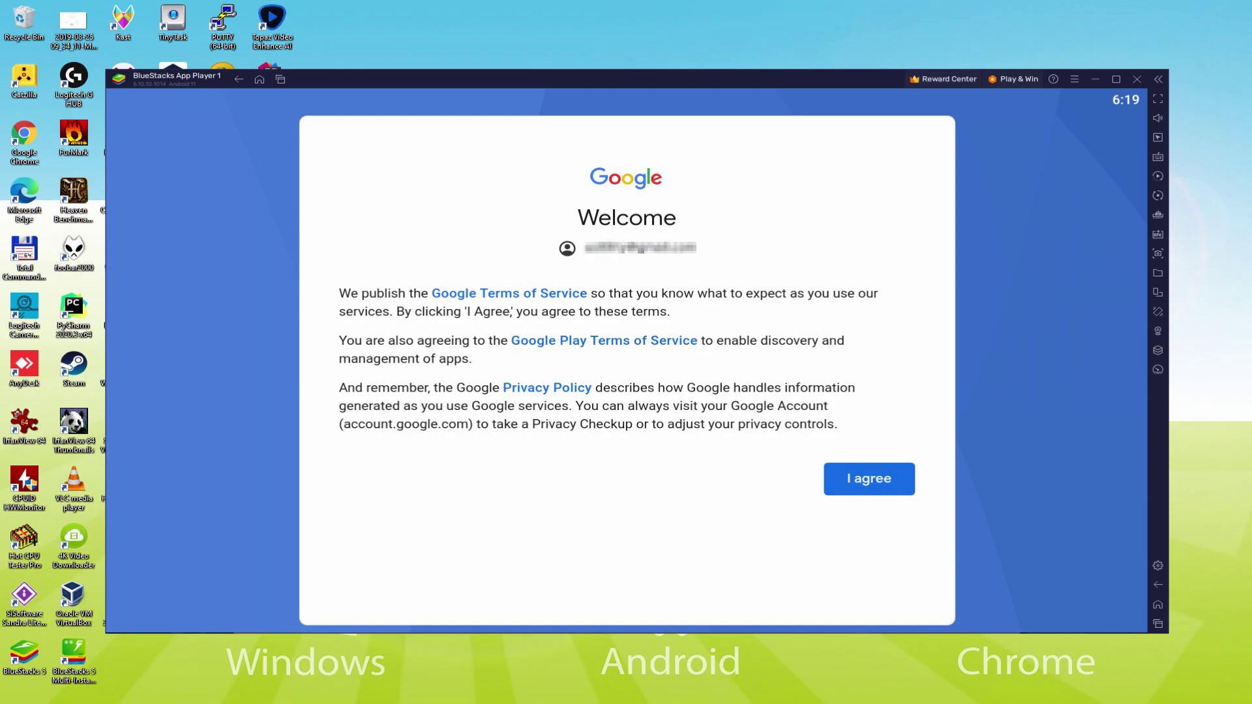
Agree to Google's terms, turn off Back up to Google Drive, and accept the Google services settings.
click(869, 482)
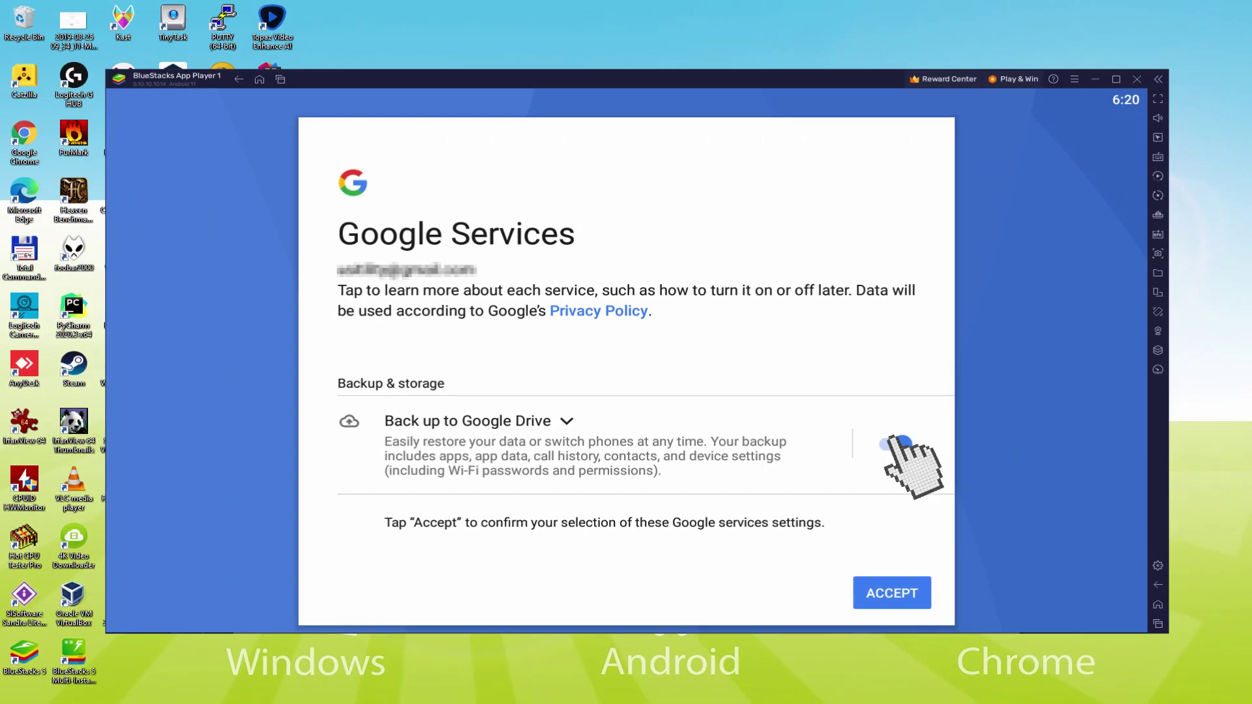
click(899, 443)
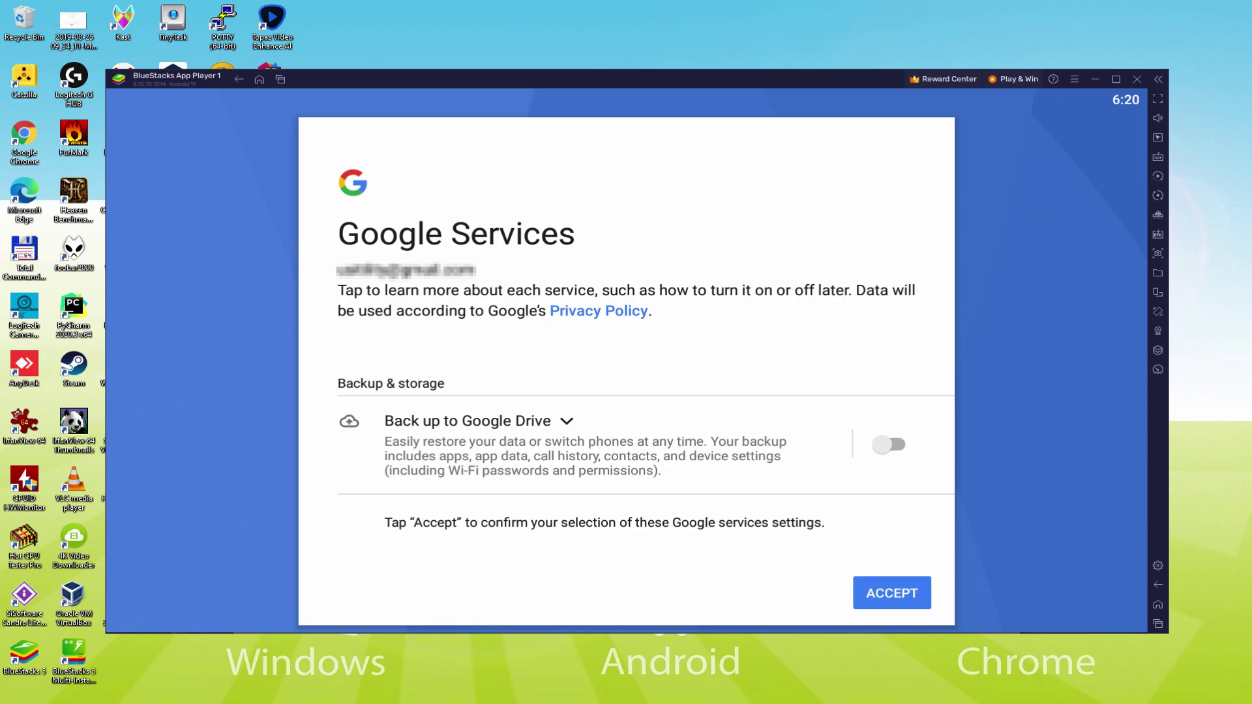
click(894, 593)
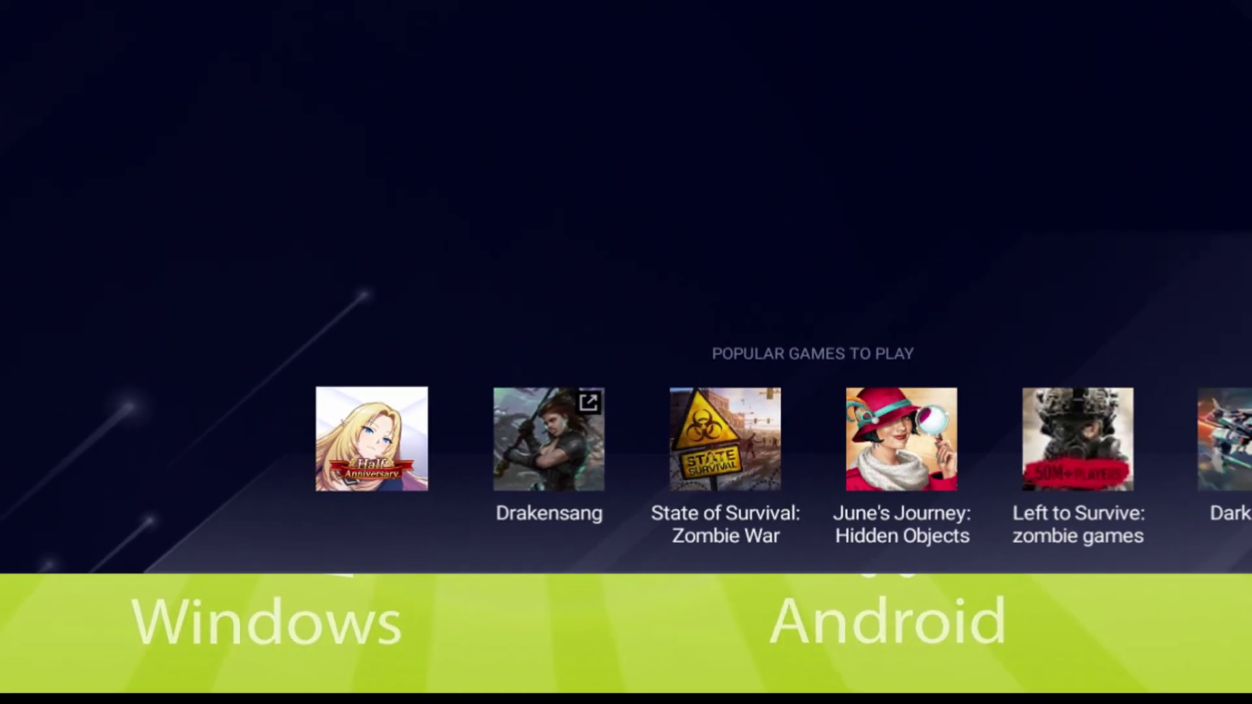
Install The Eminence in Shadow RPG from its Google Play page and launch it from the emulator's home screen.
click(363, 537)
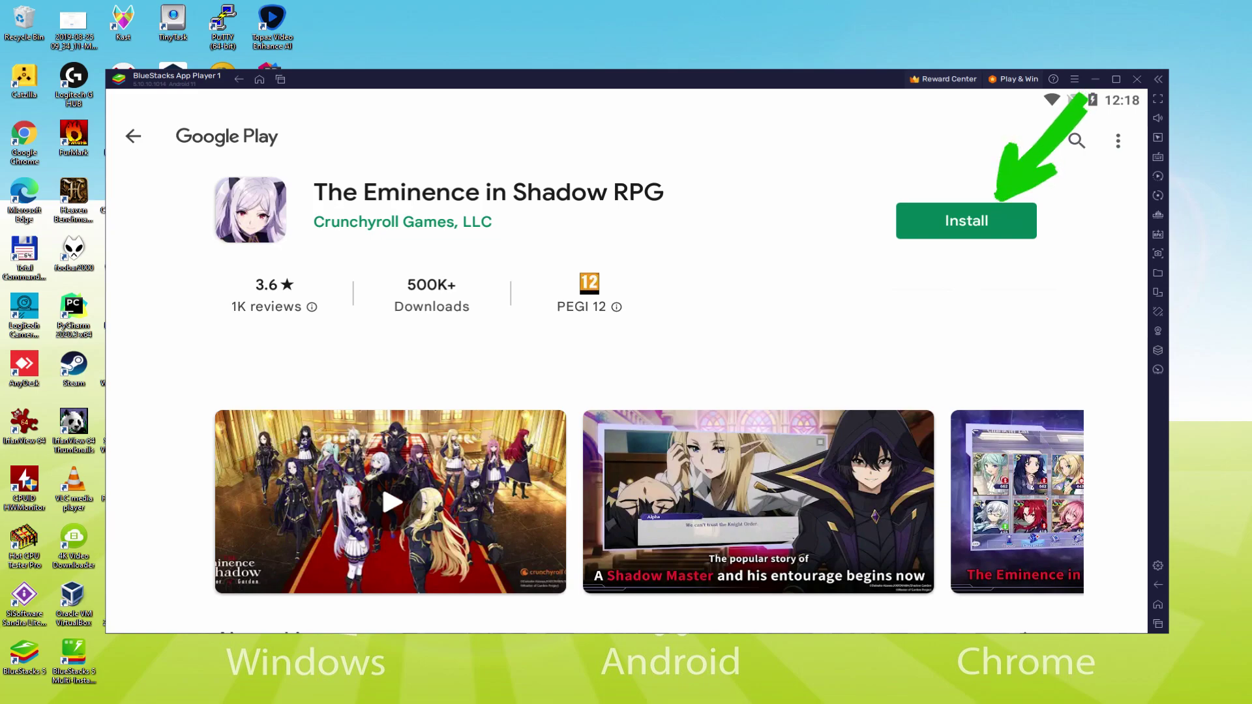
click(1007, 223)
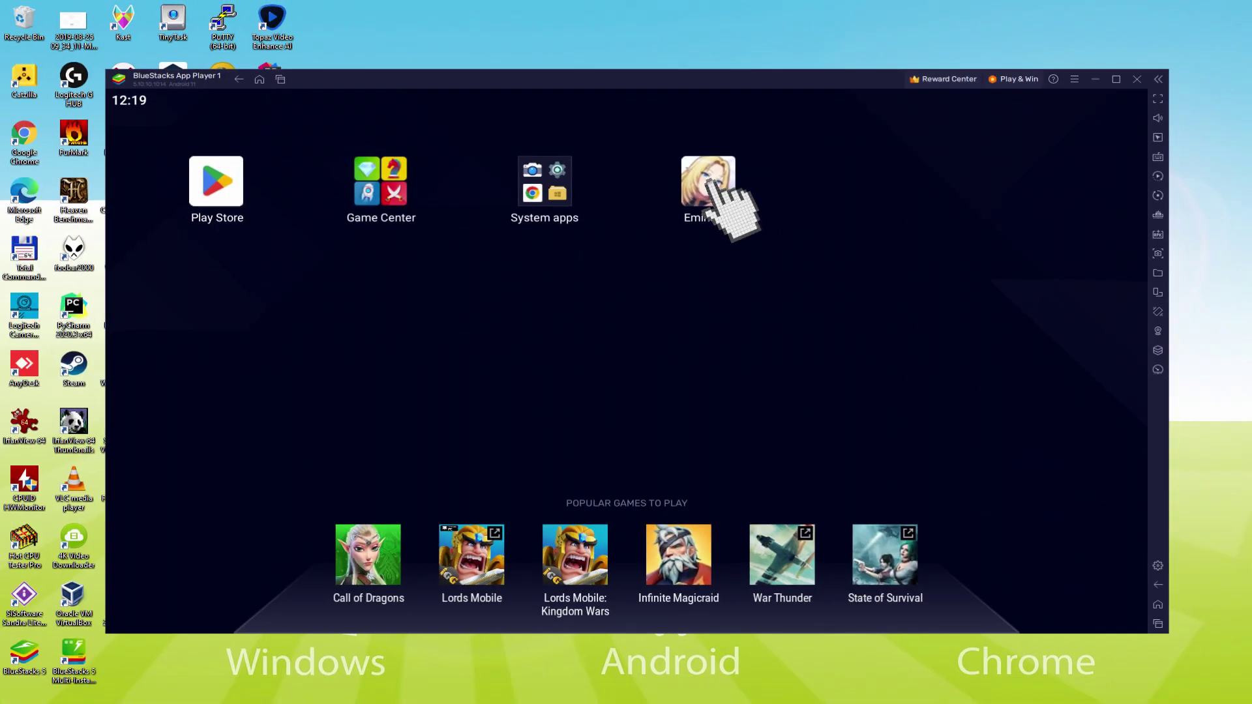
click(657, 205)
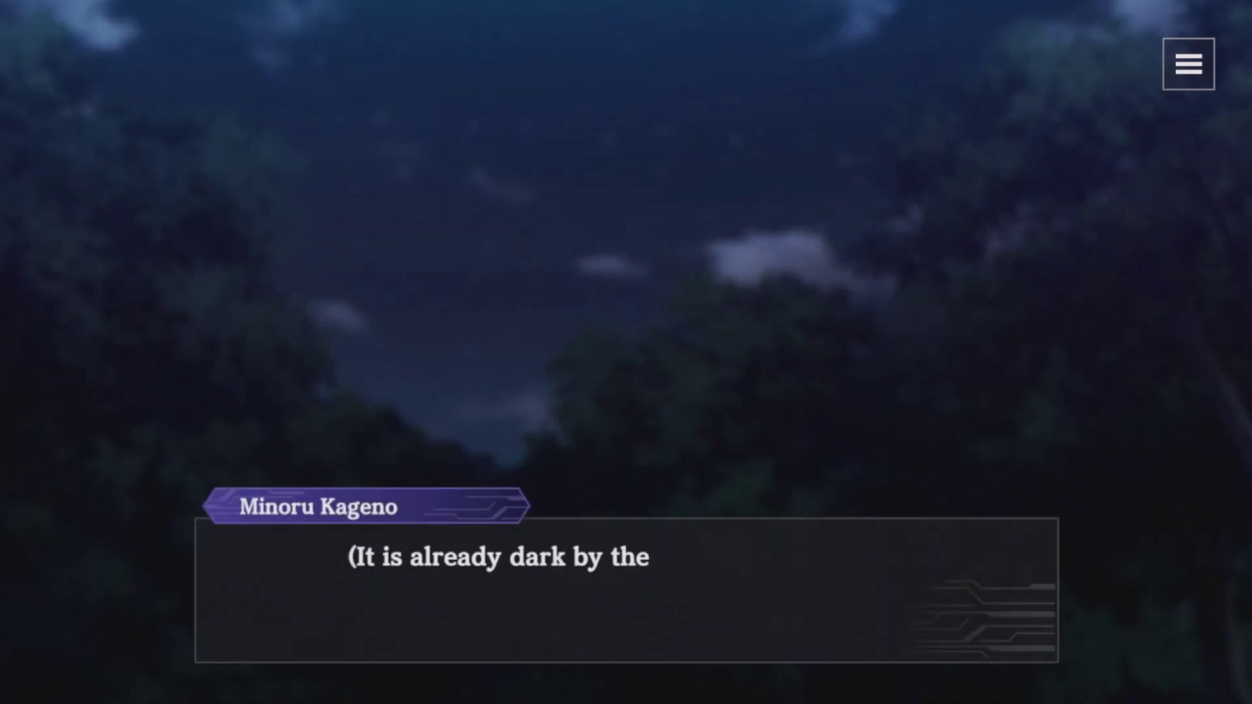
Advance the opening story through Minoru Kageno's night-time thoughts and the news report scene.
click(682, 531)
click(894, 577)
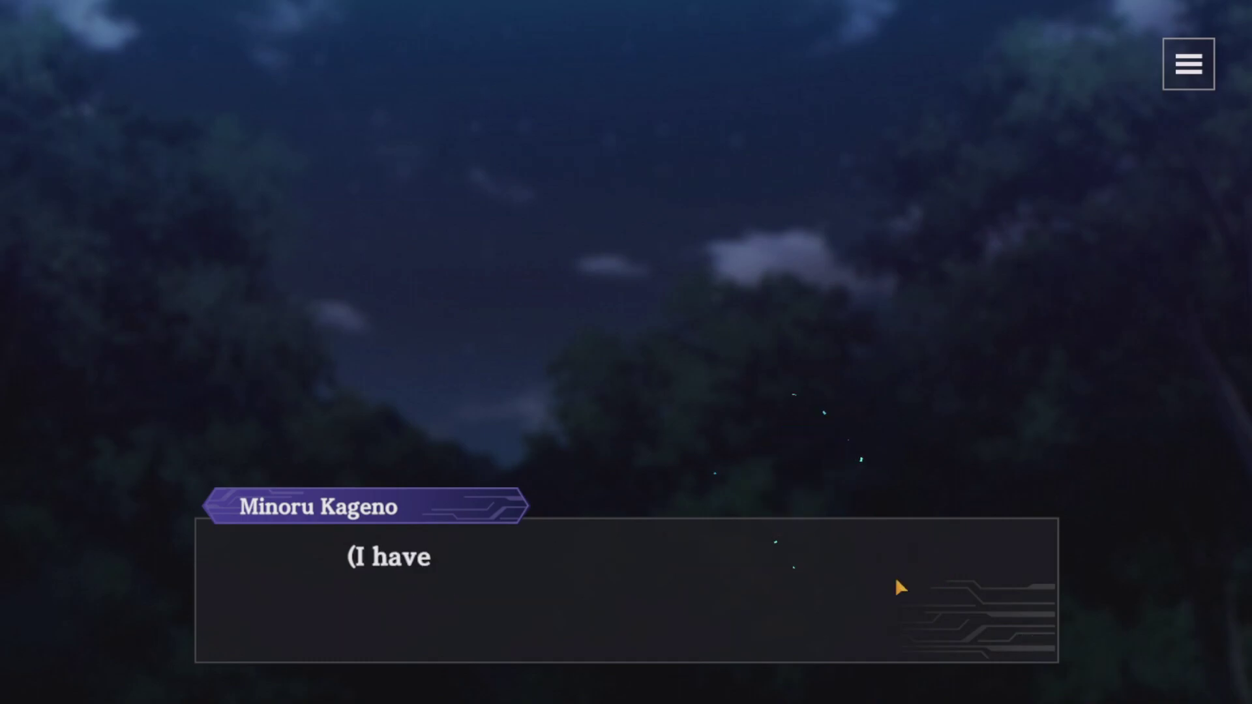
click(889, 579)
click(885, 582)
click(886, 587)
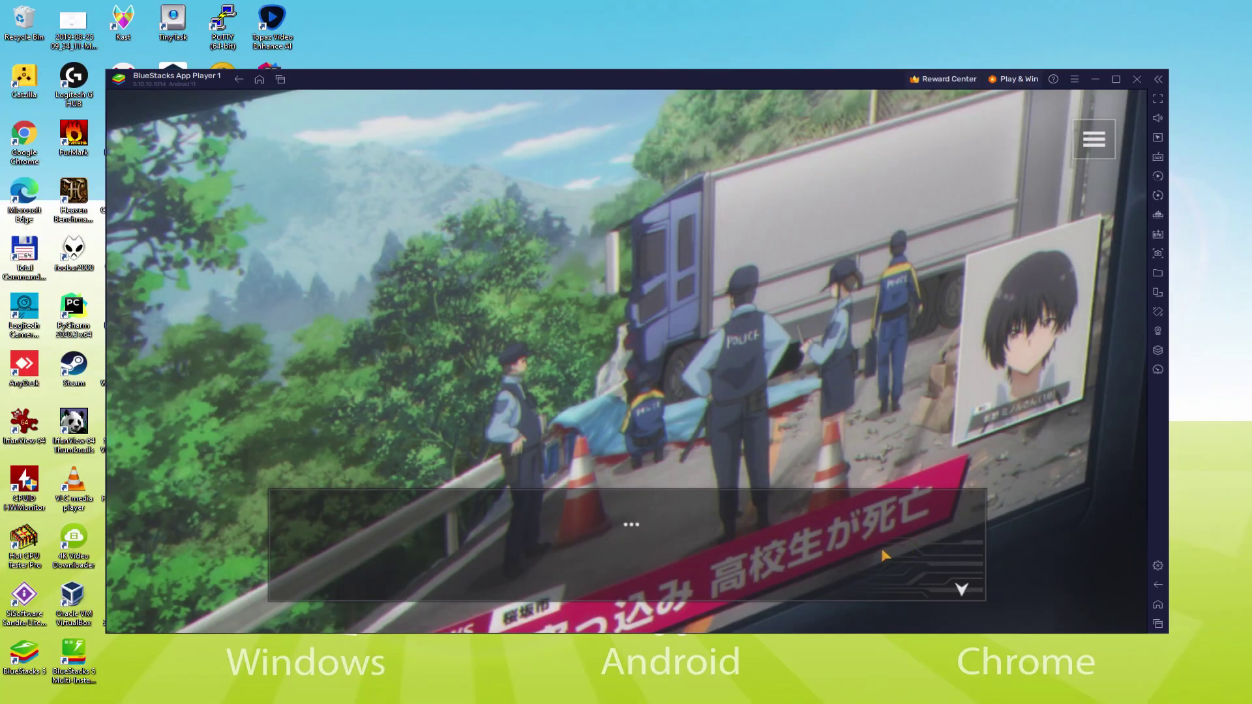
click(885, 554)
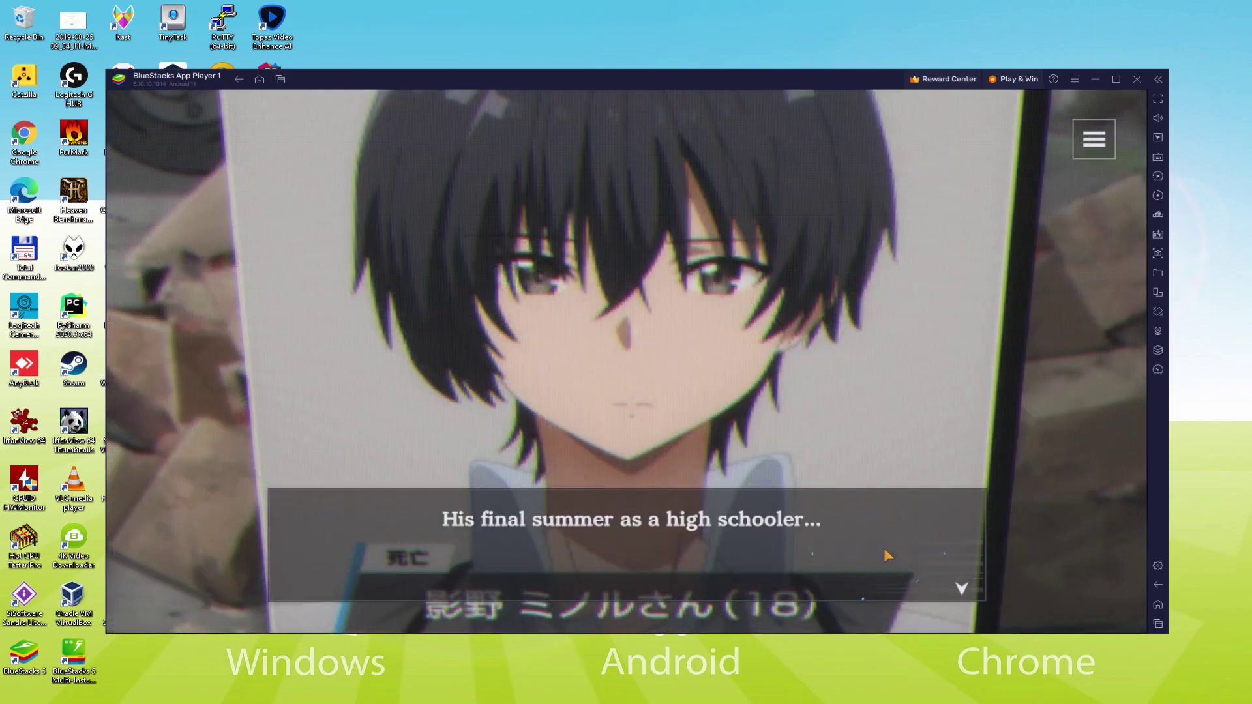
click(883, 549)
click(886, 548)
click(891, 548)
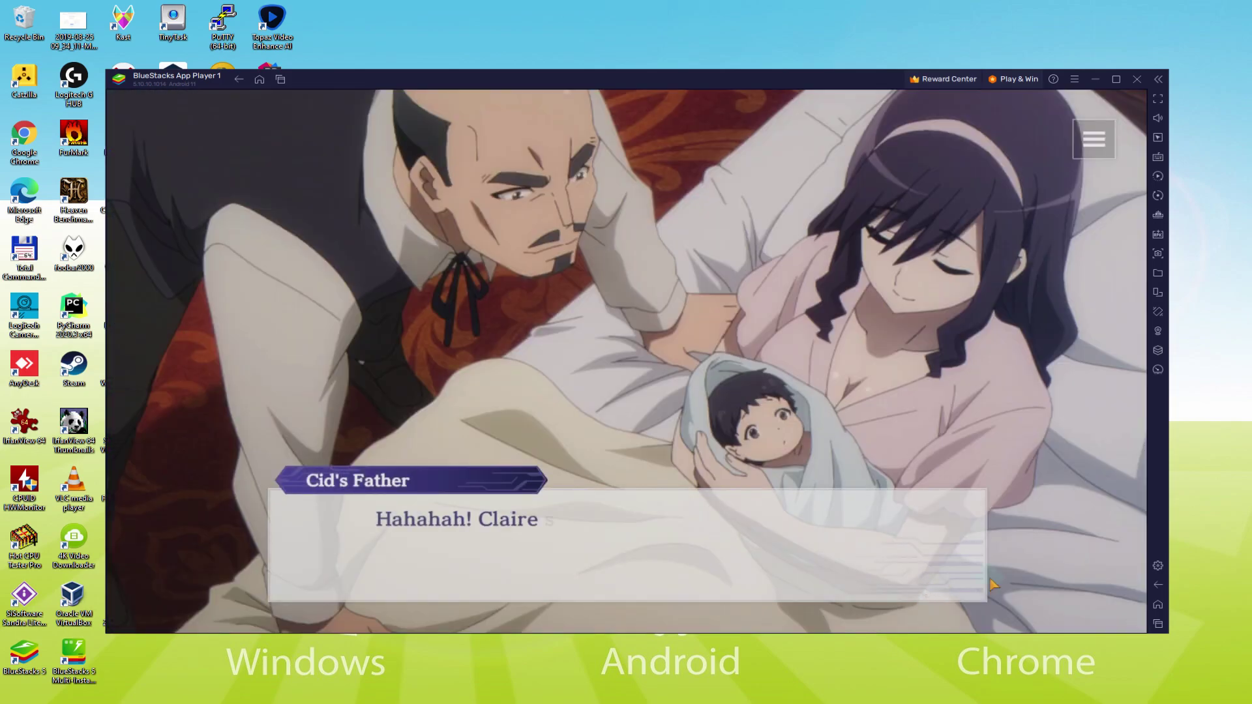
Advance the story dialogue between Cid's father and mother about the newborn baby.
click(990, 581)
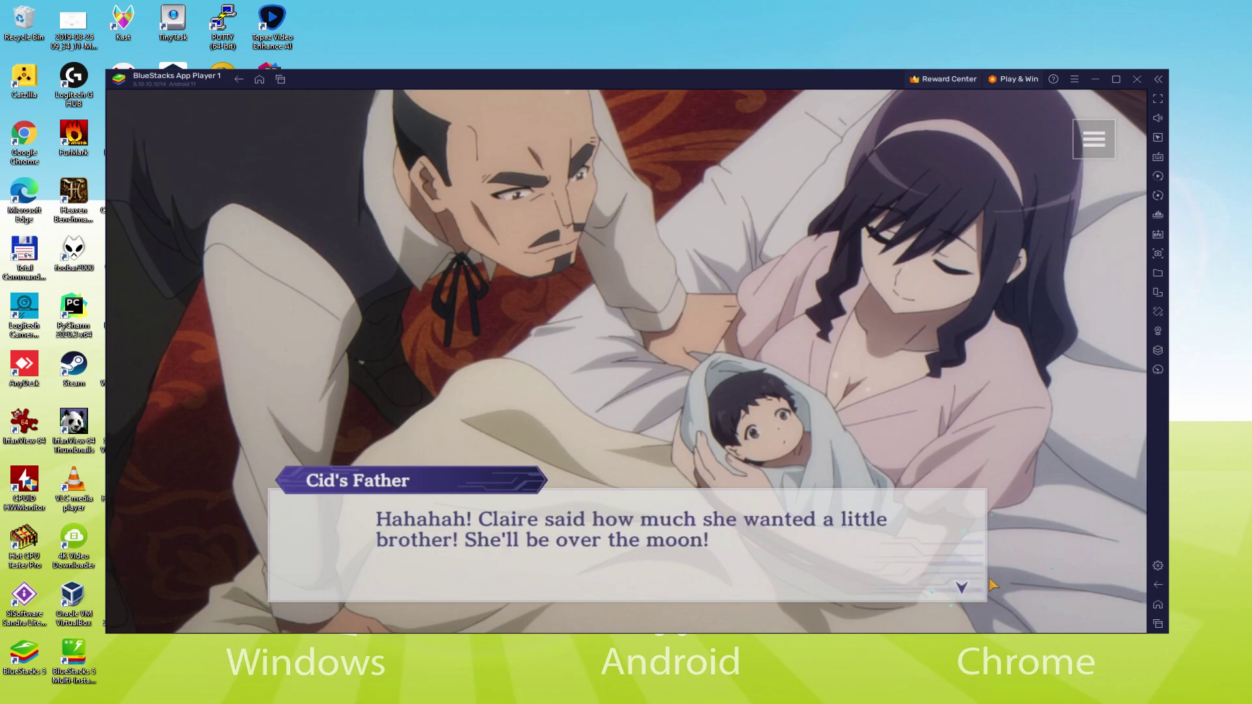
click(991, 582)
click(992, 584)
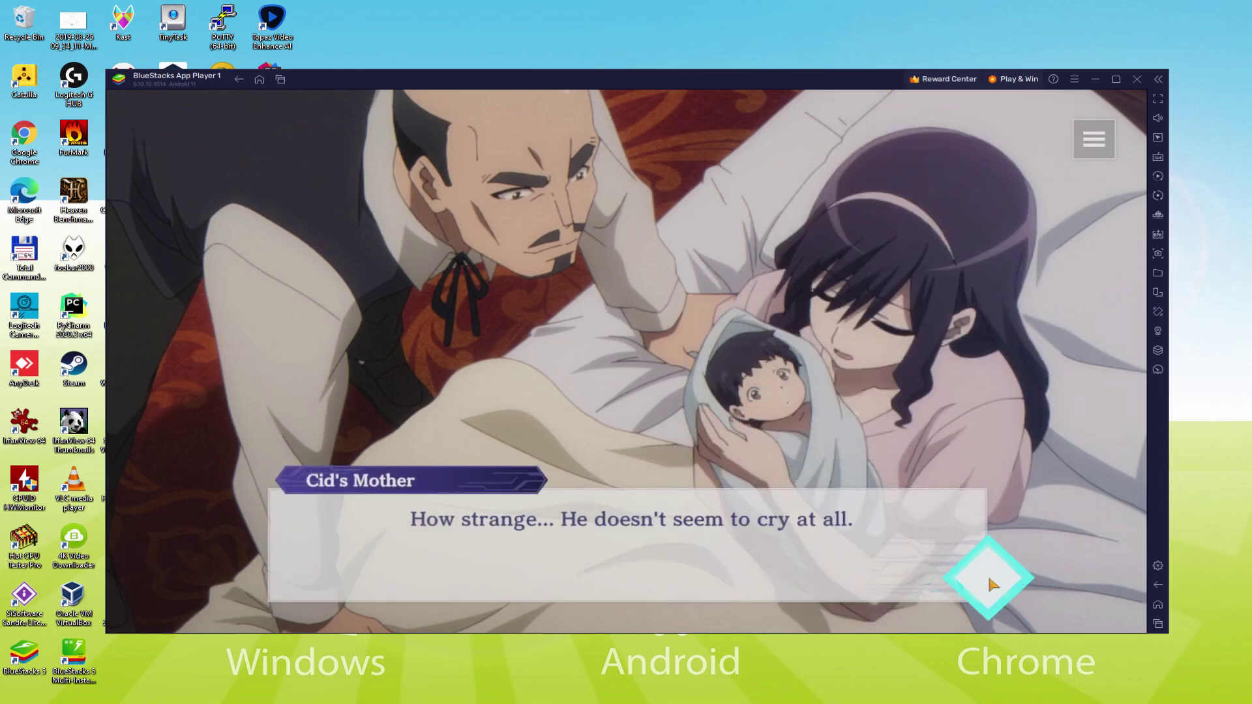
click(992, 585)
click(992, 584)
click(992, 584)
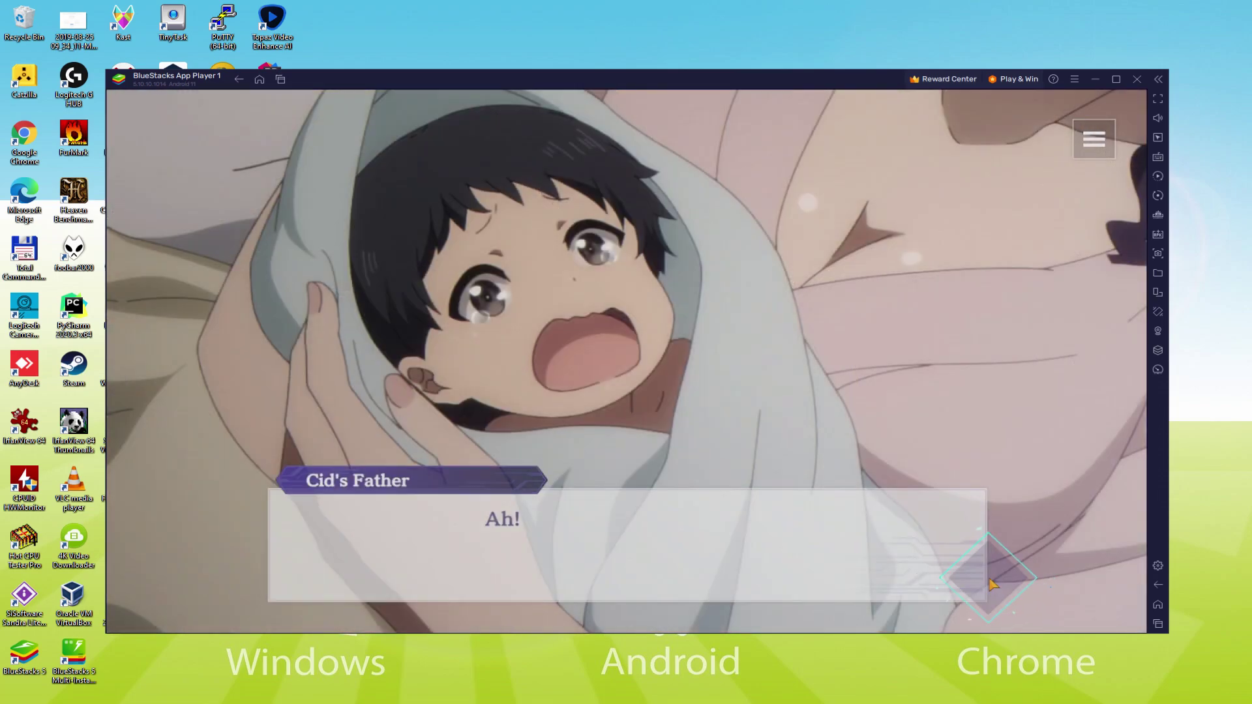
click(992, 584)
click(992, 584)
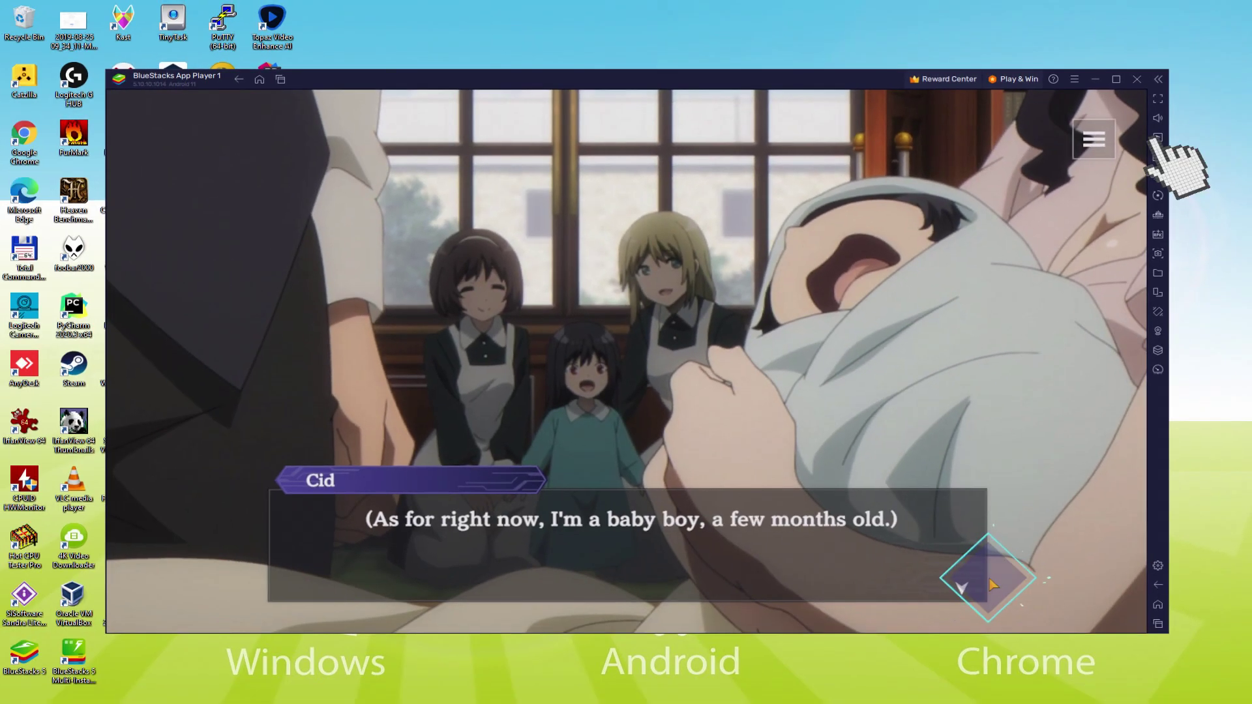
Advance through baby Cid's inner monologue about magic, training and summoning people.
click(992, 585)
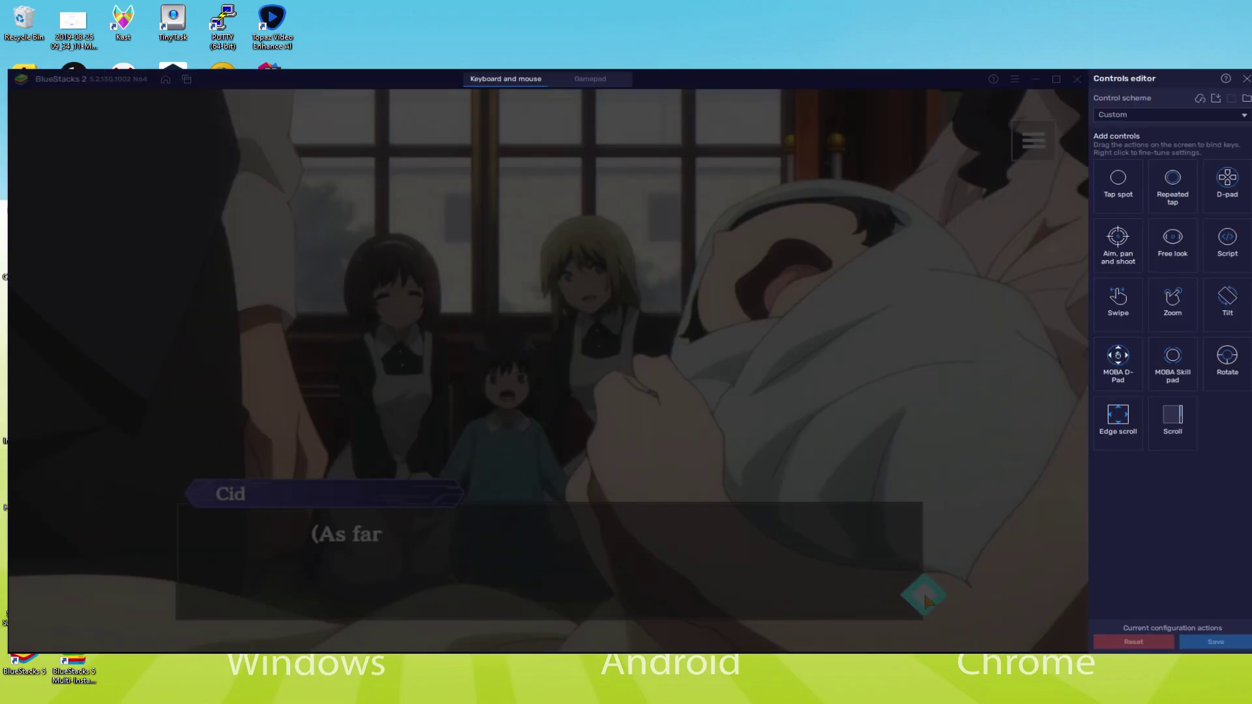
click(927, 601)
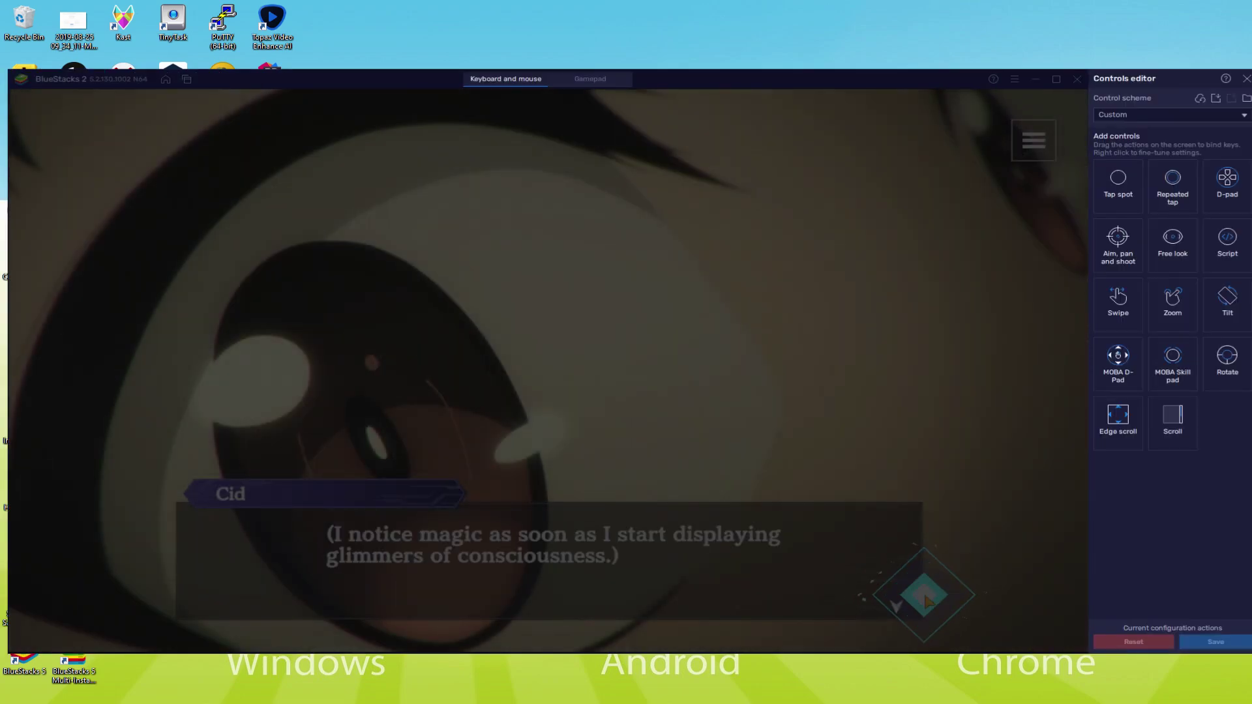
click(927, 600)
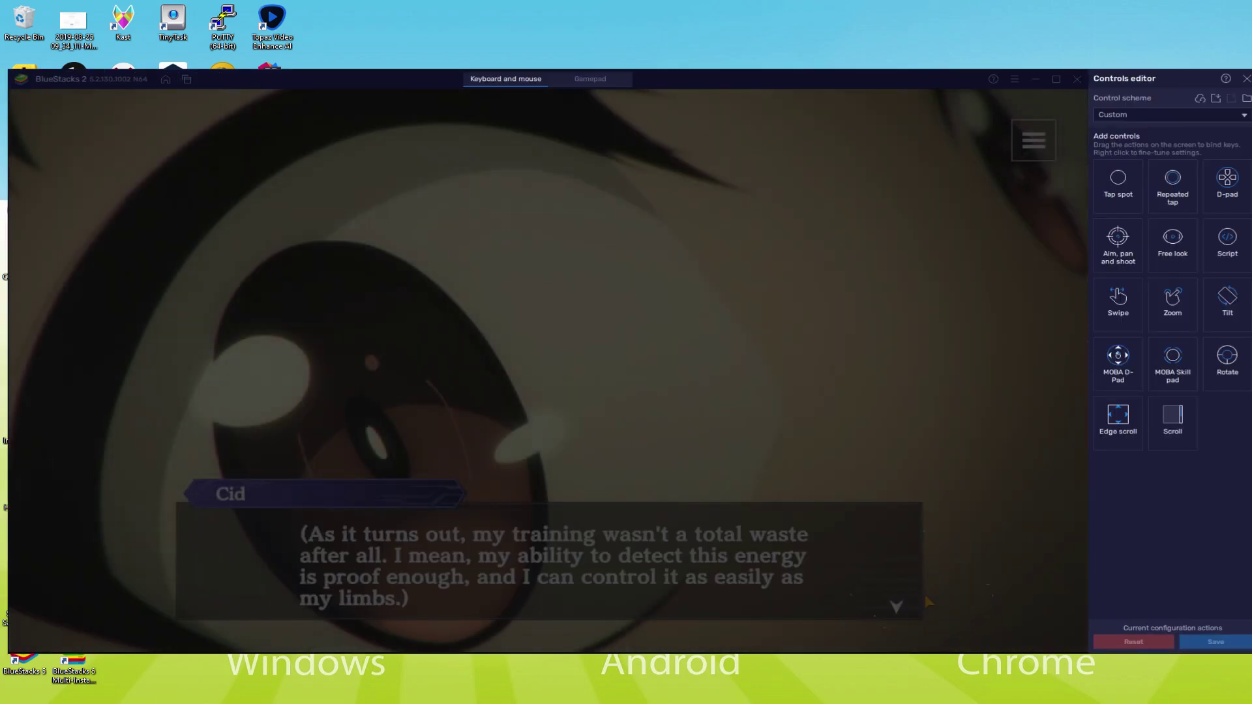
click(927, 600)
click(924, 600)
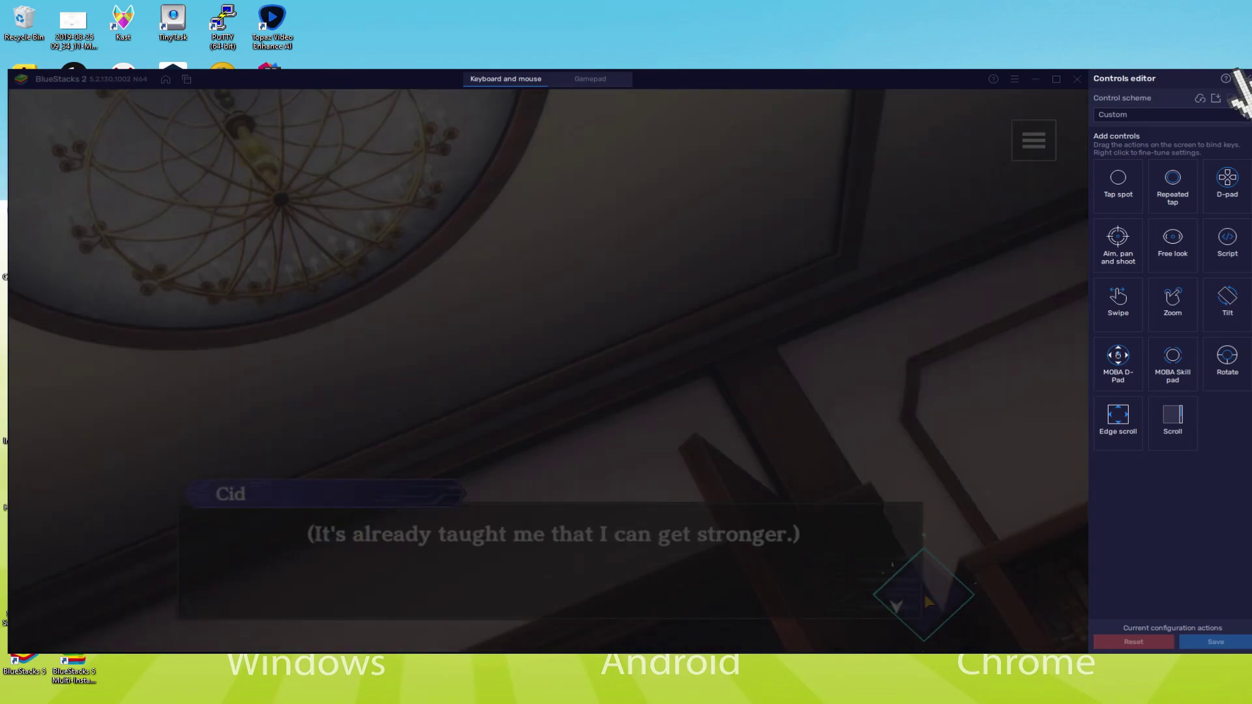
click(923, 591)
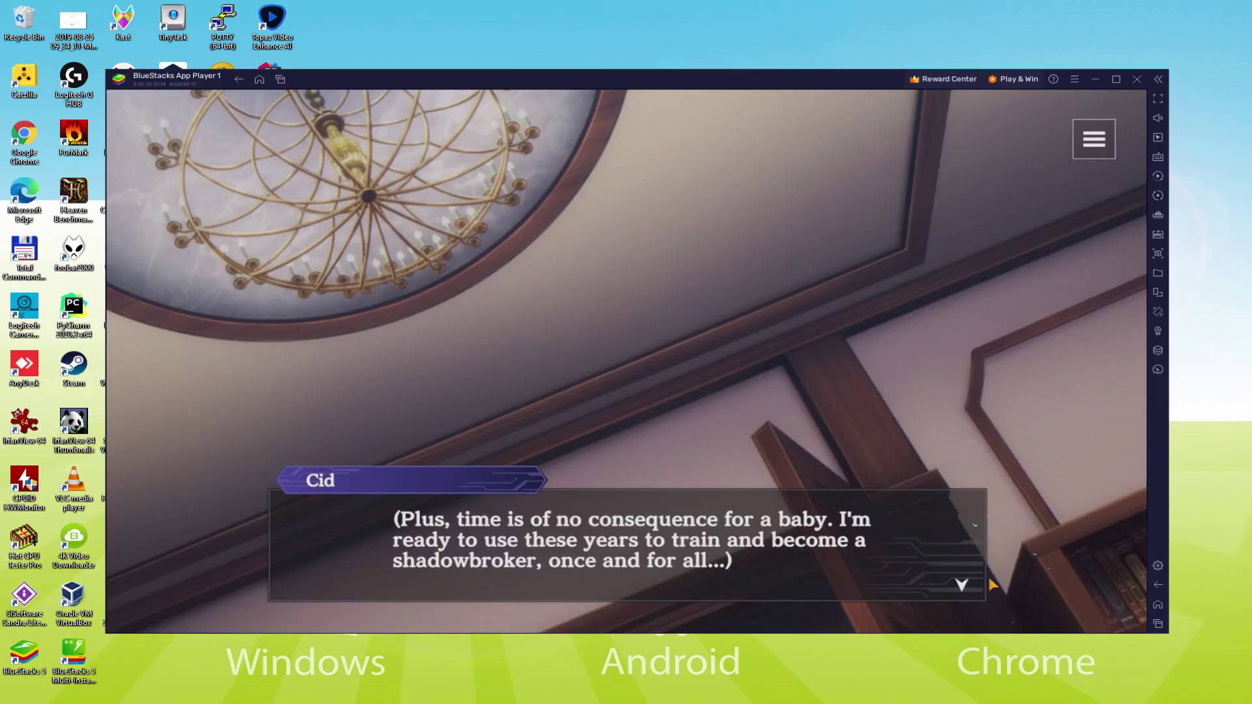
click(992, 585)
click(993, 585)
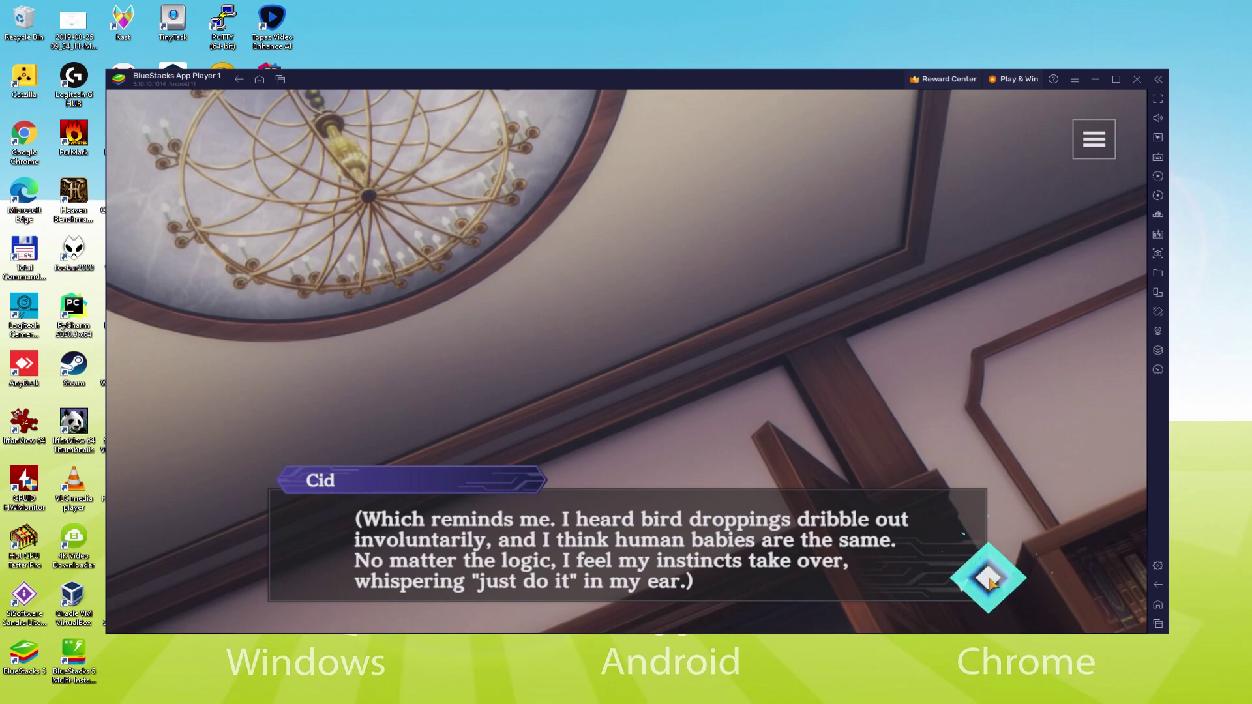
click(993, 585)
click(992, 585)
click(989, 578)
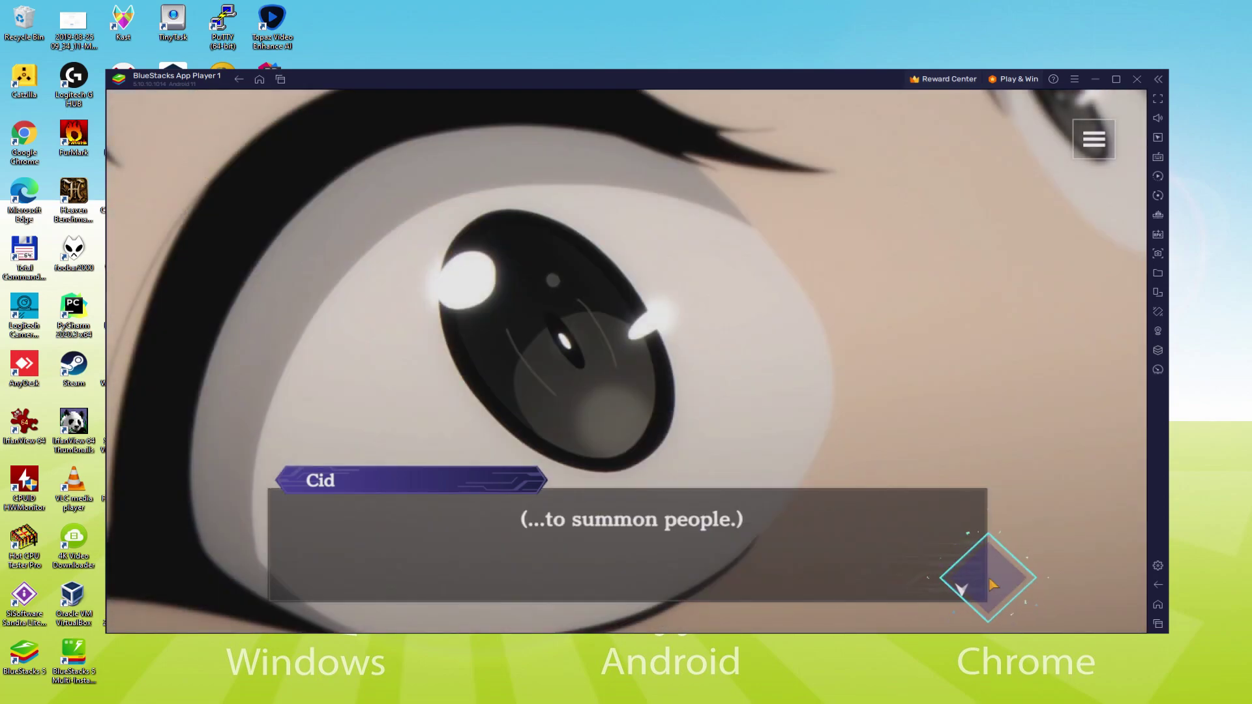
click(989, 578)
Advance through Cid's narration over the mansion exterior and the scene that follows it, up to the battle.
click(685, 398)
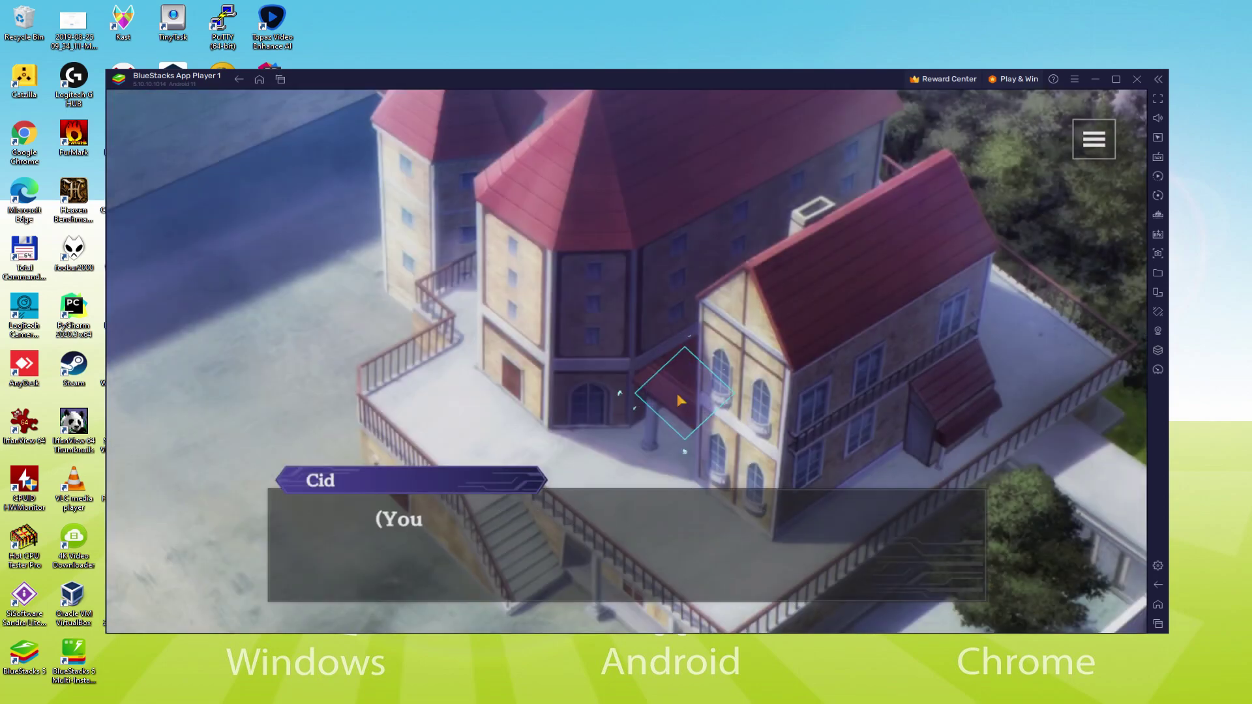
click(679, 394)
click(691, 396)
click(708, 398)
click(711, 397)
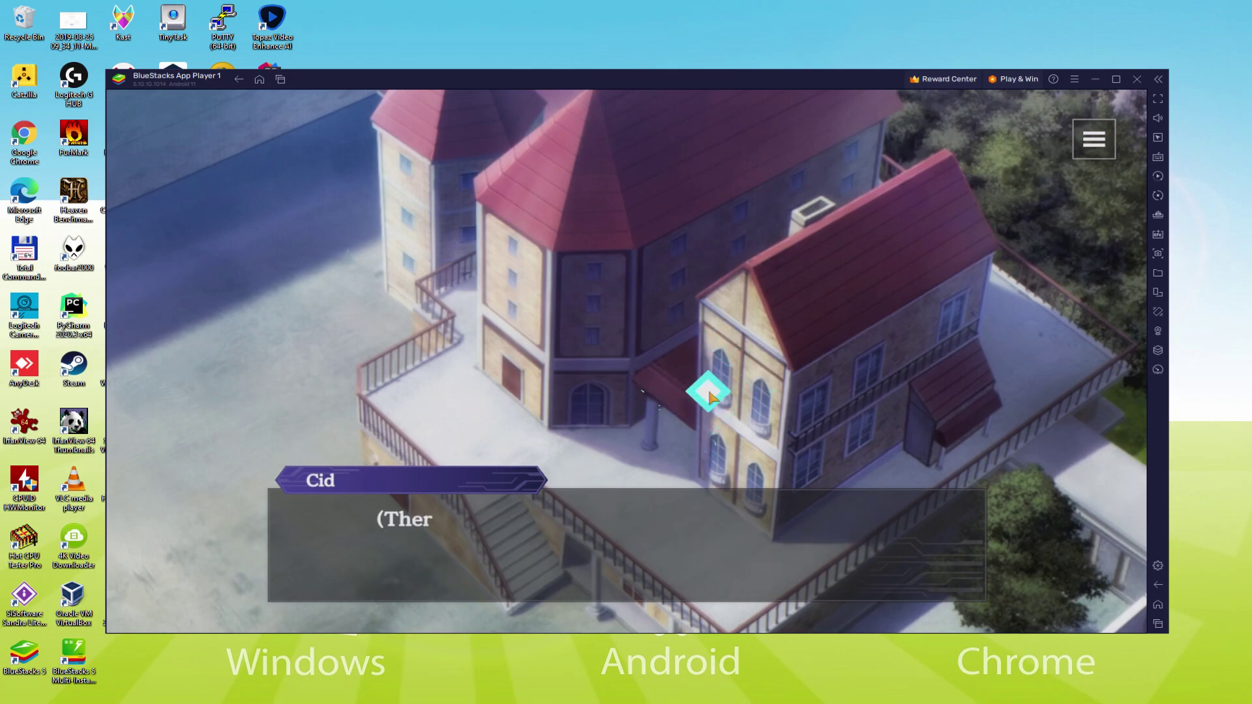
click(711, 396)
click(711, 397)
click(711, 396)
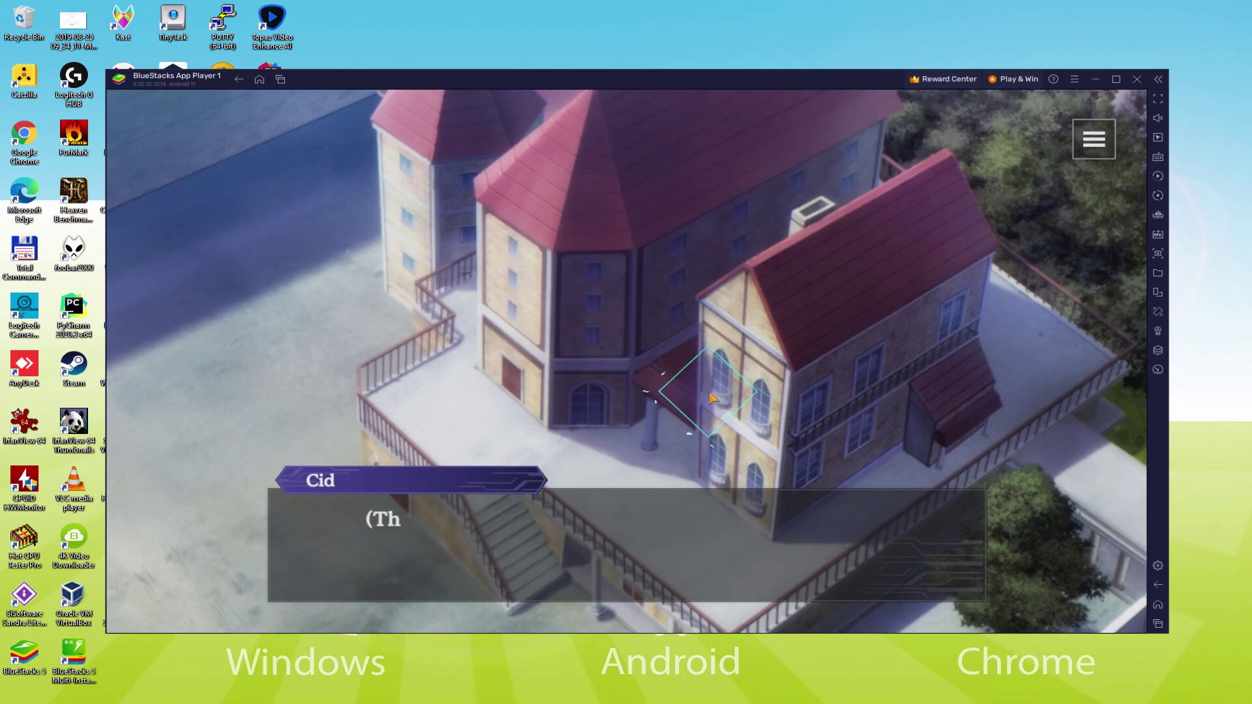
click(903, 466)
click(944, 501)
click(1014, 560)
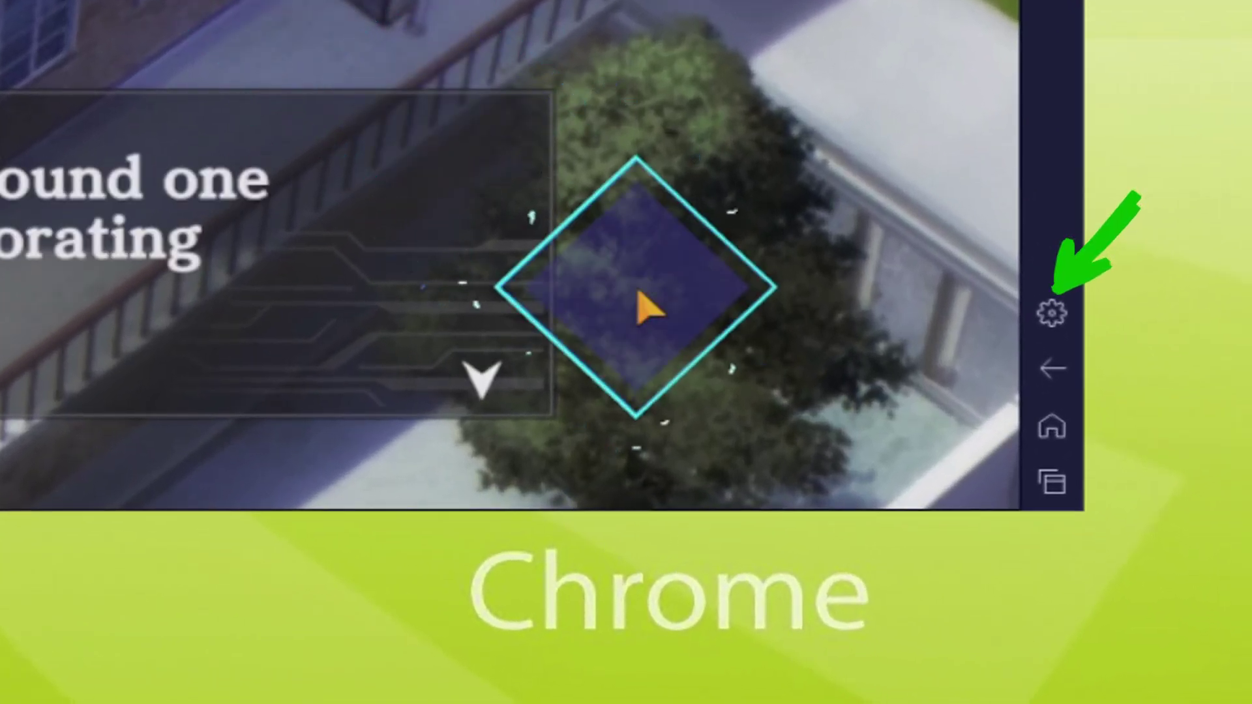
click(640, 301)
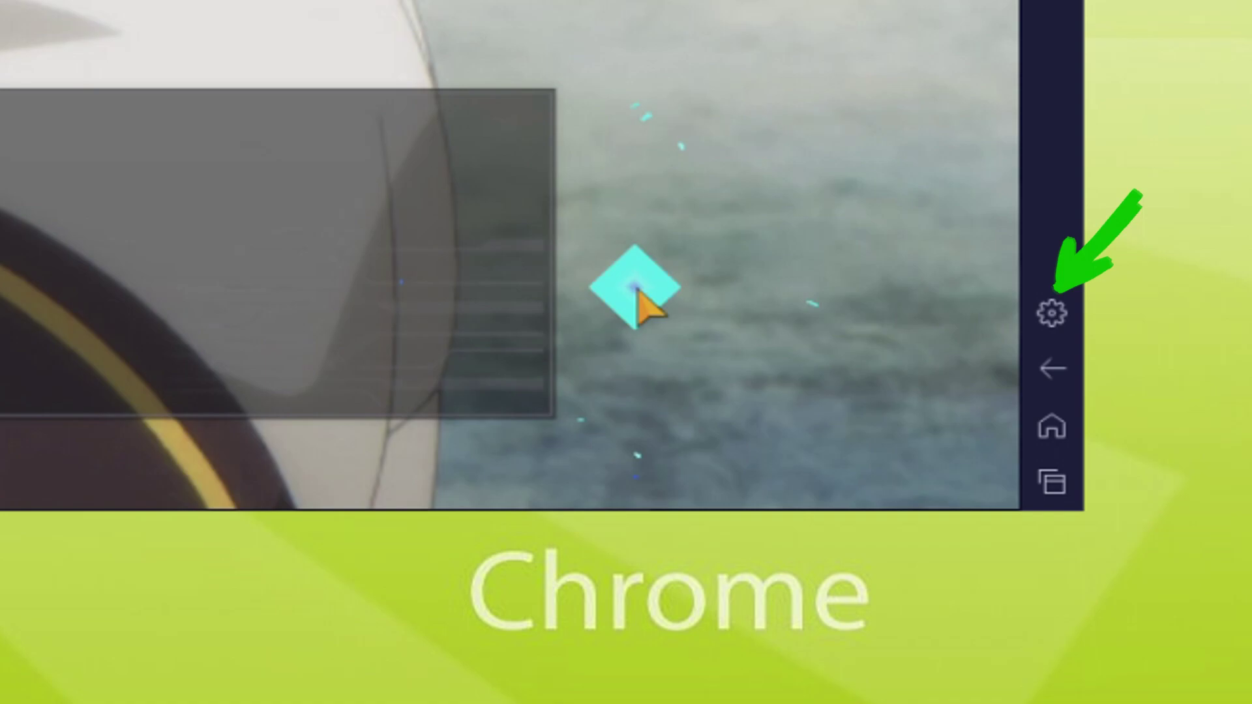
click(641, 301)
click(640, 301)
click(641, 301)
click(641, 301)
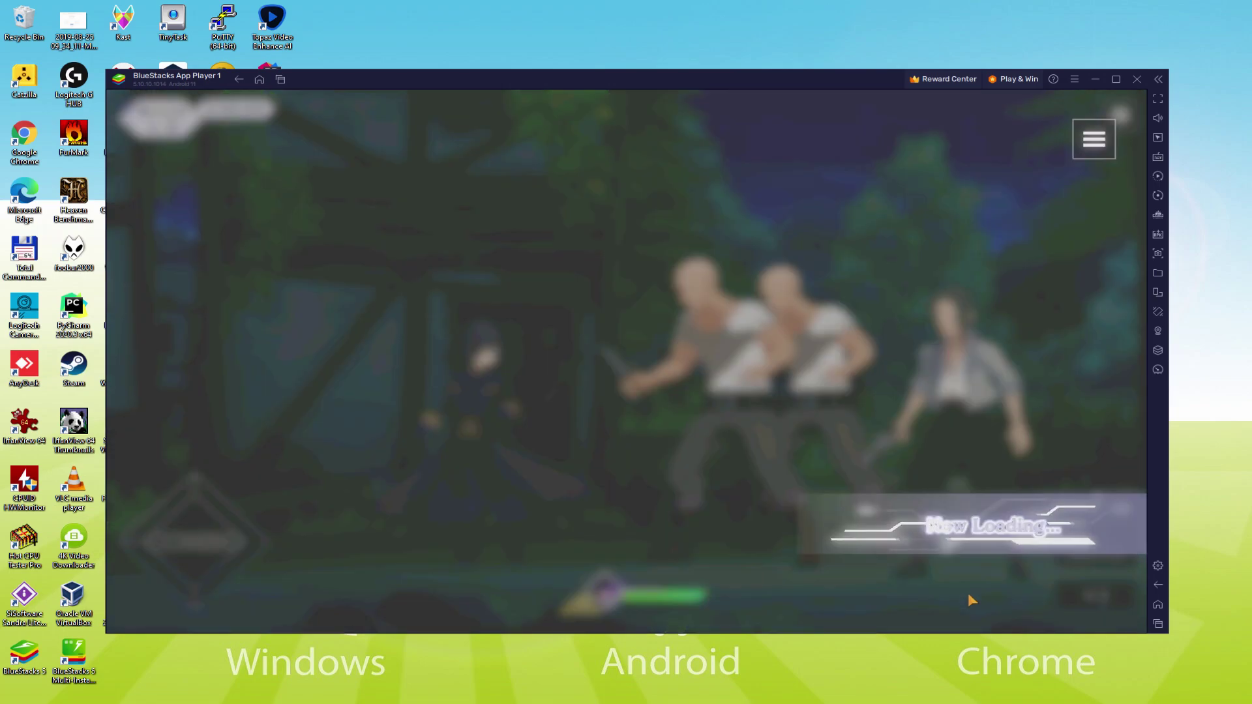
Advance Shadow's opening words to the bandits and the battle tutorial pages about allied and enemy characters.
click(872, 561)
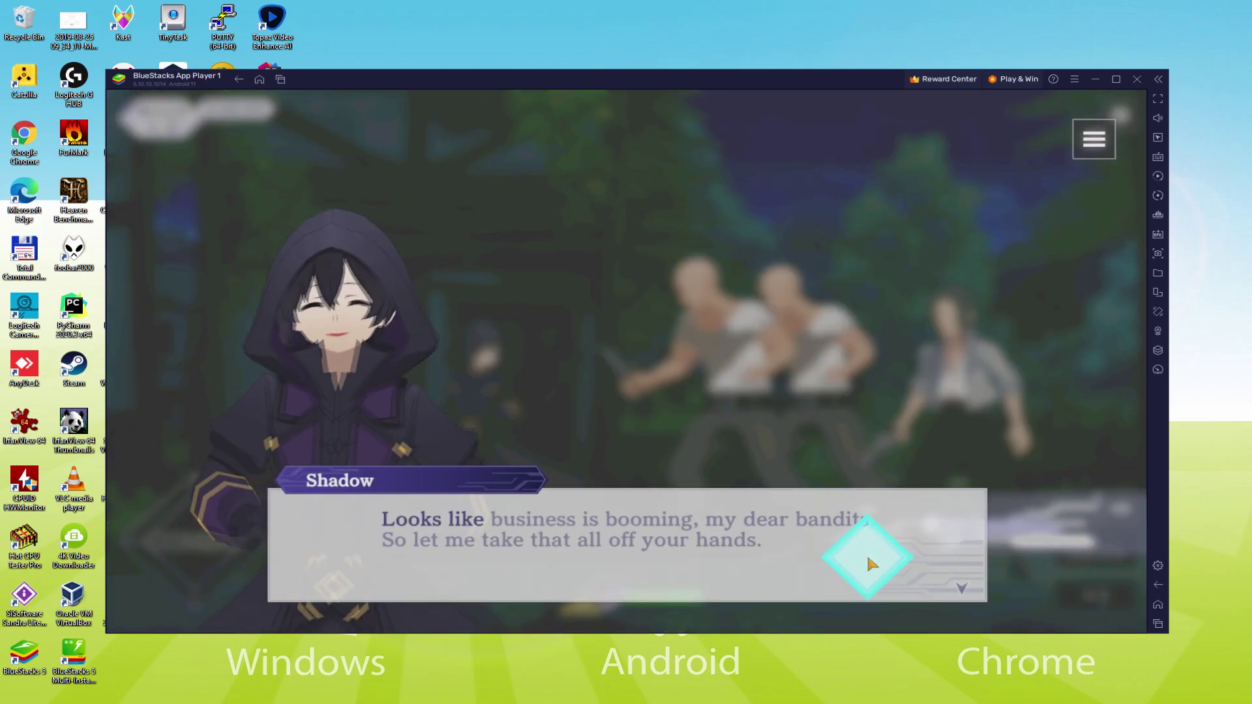
click(873, 560)
click(871, 564)
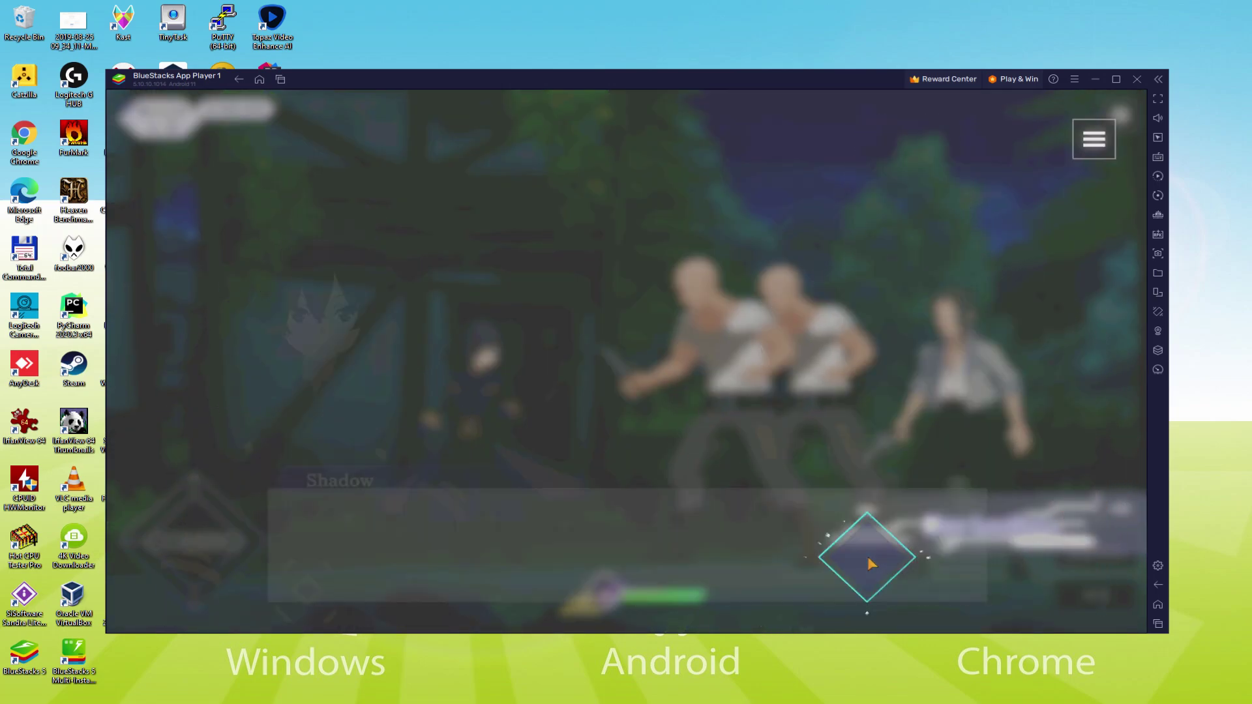
click(872, 563)
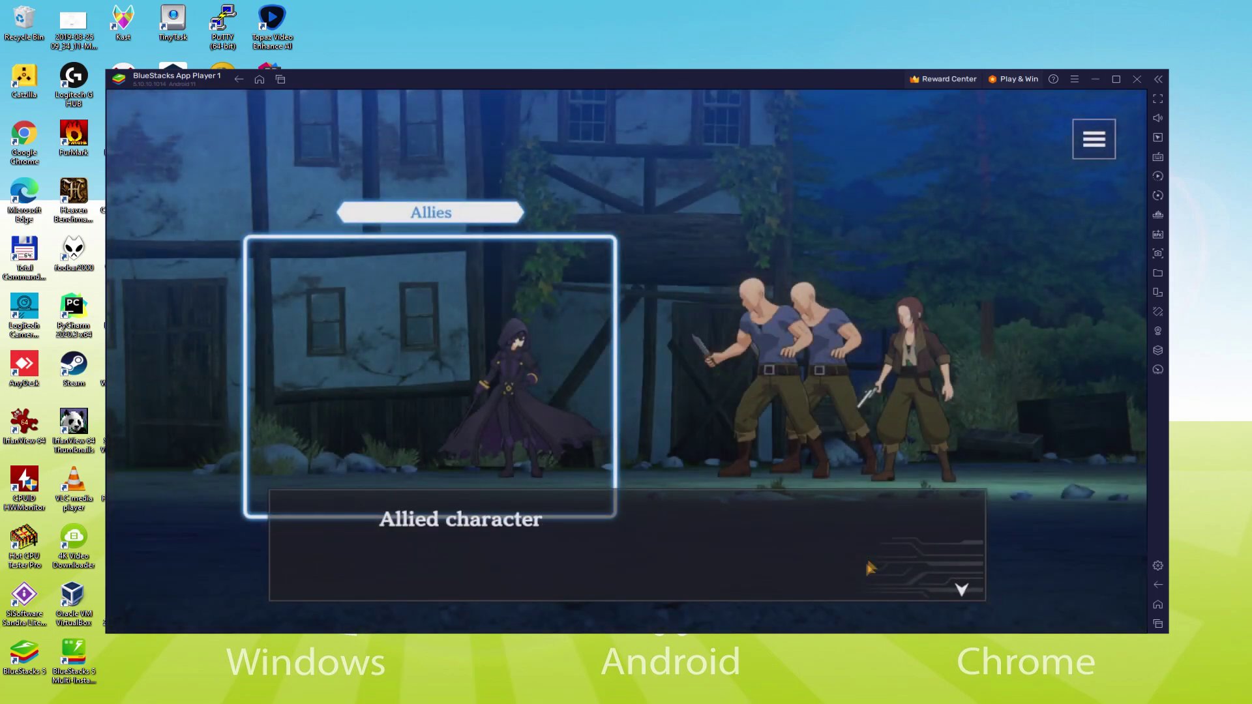
click(852, 577)
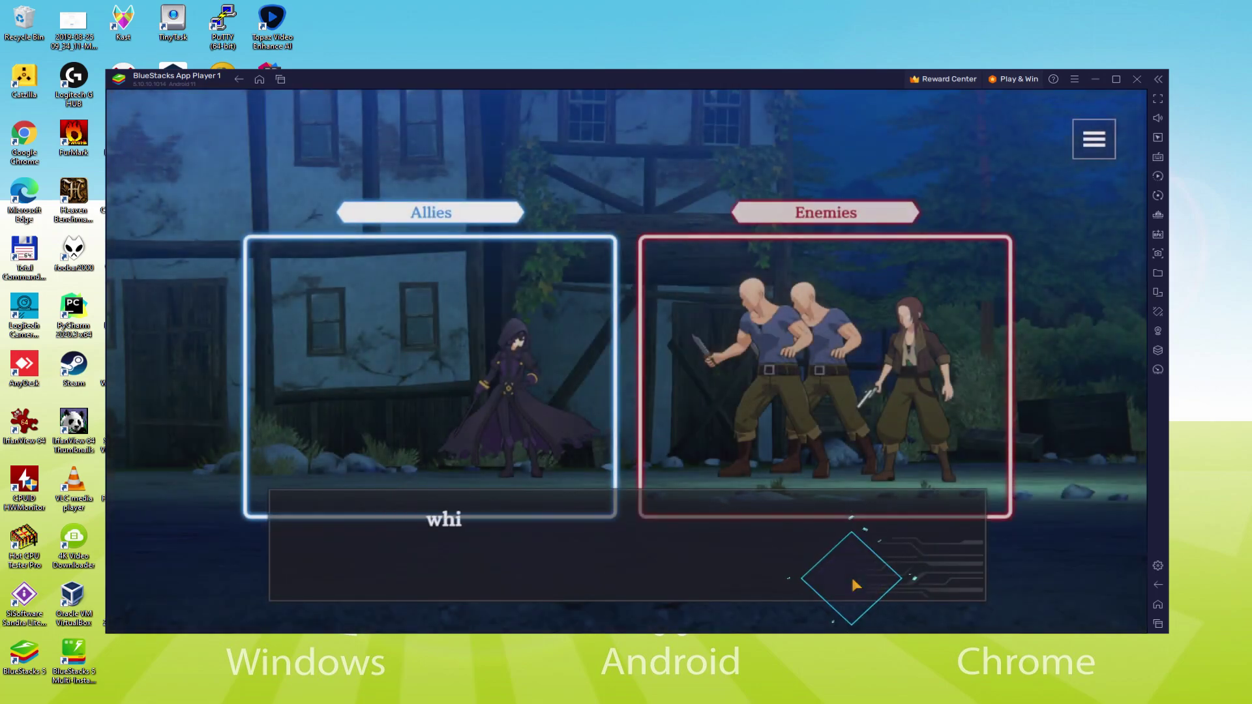
click(854, 585)
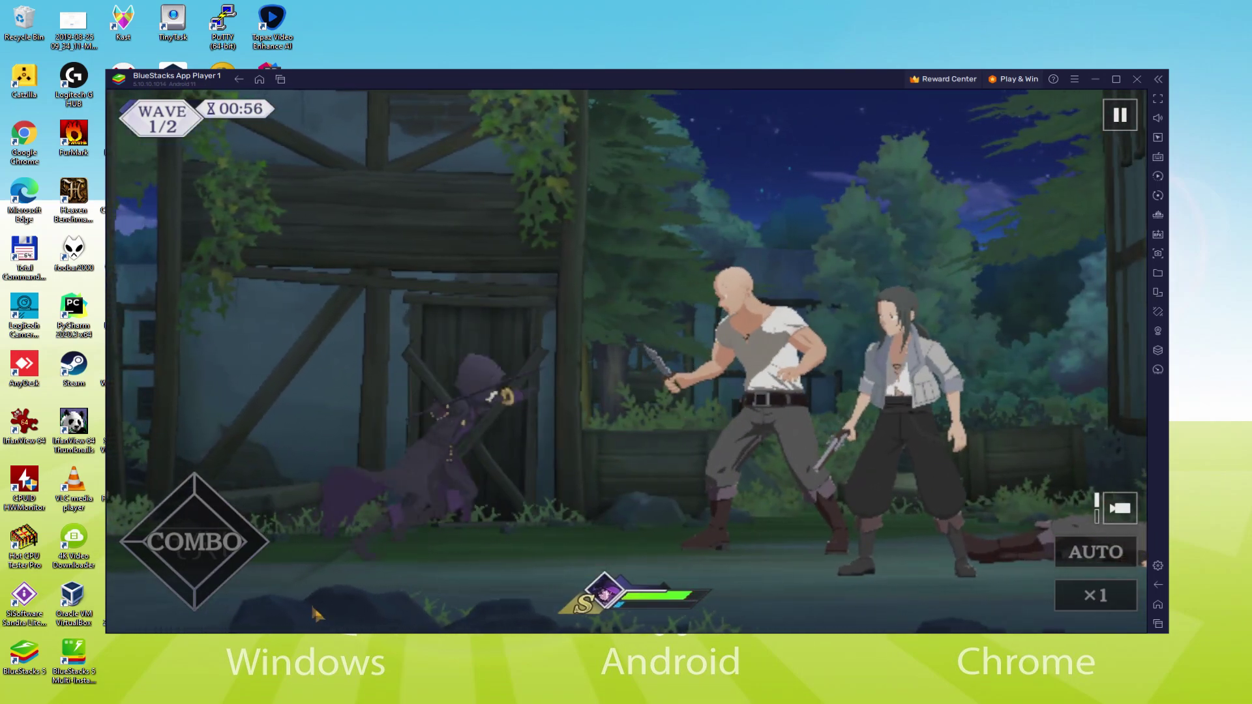
Dismiss the Not Available notice during the bandit battle and advance Shadow's dialogue about the slime sword.
key(Escape)
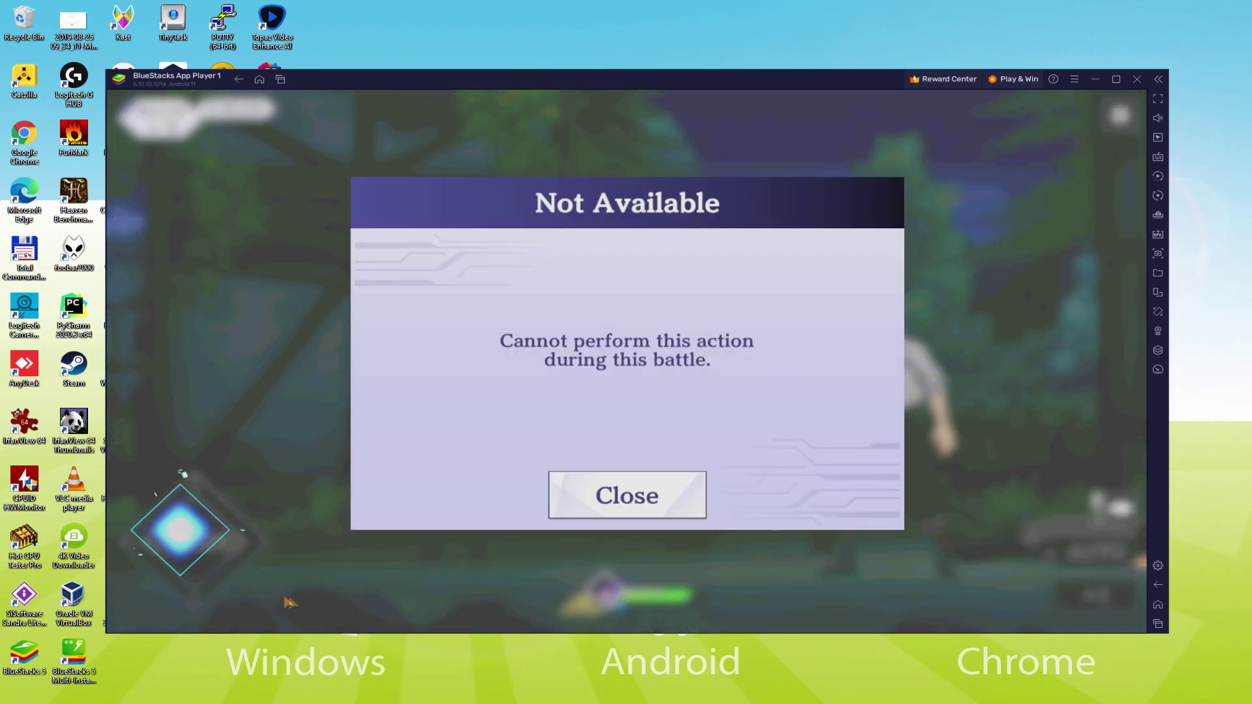
click(596, 510)
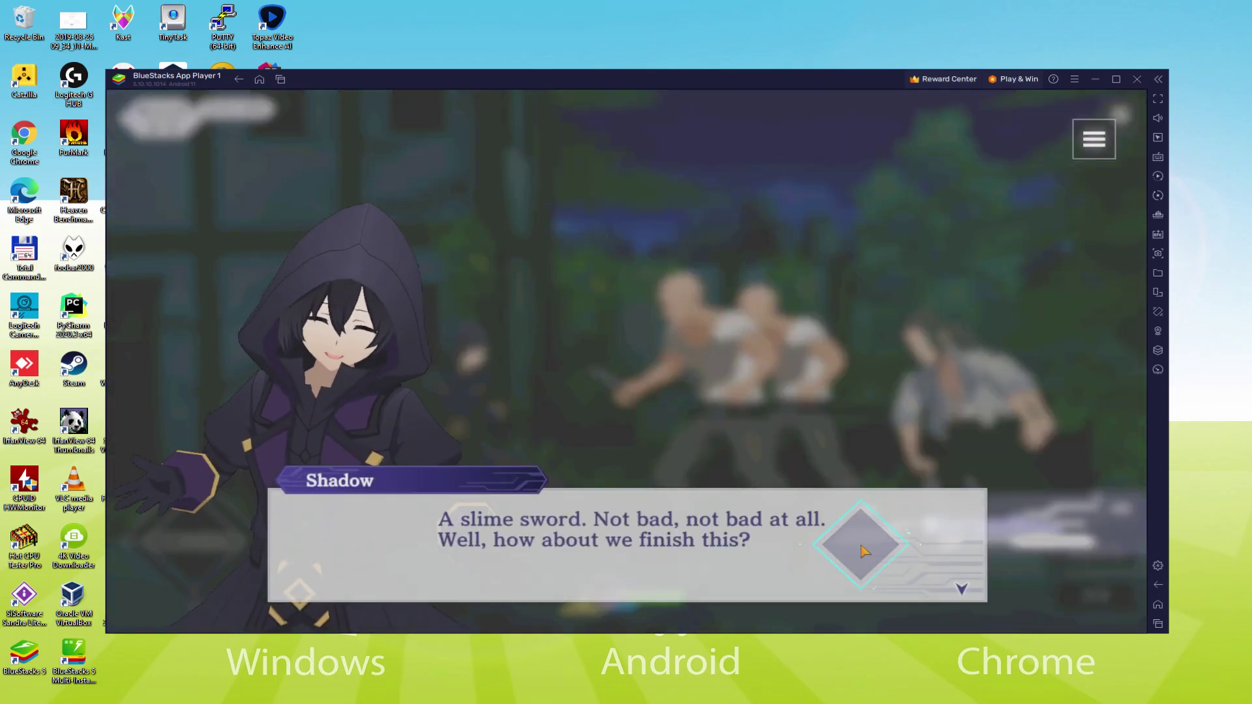
click(862, 552)
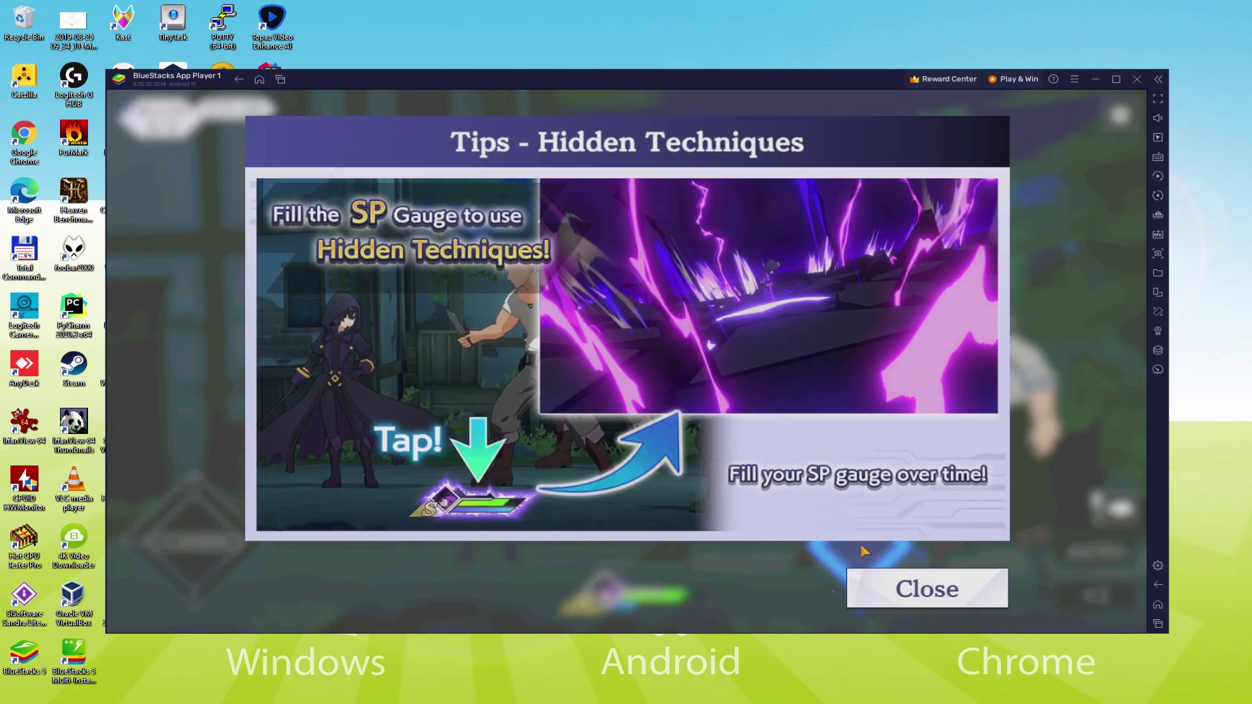
Close the Hidden Techniques tip to use Shadow's hidden technique on the bandits, and advance his dialogue about the experiment.
click(910, 606)
click(645, 590)
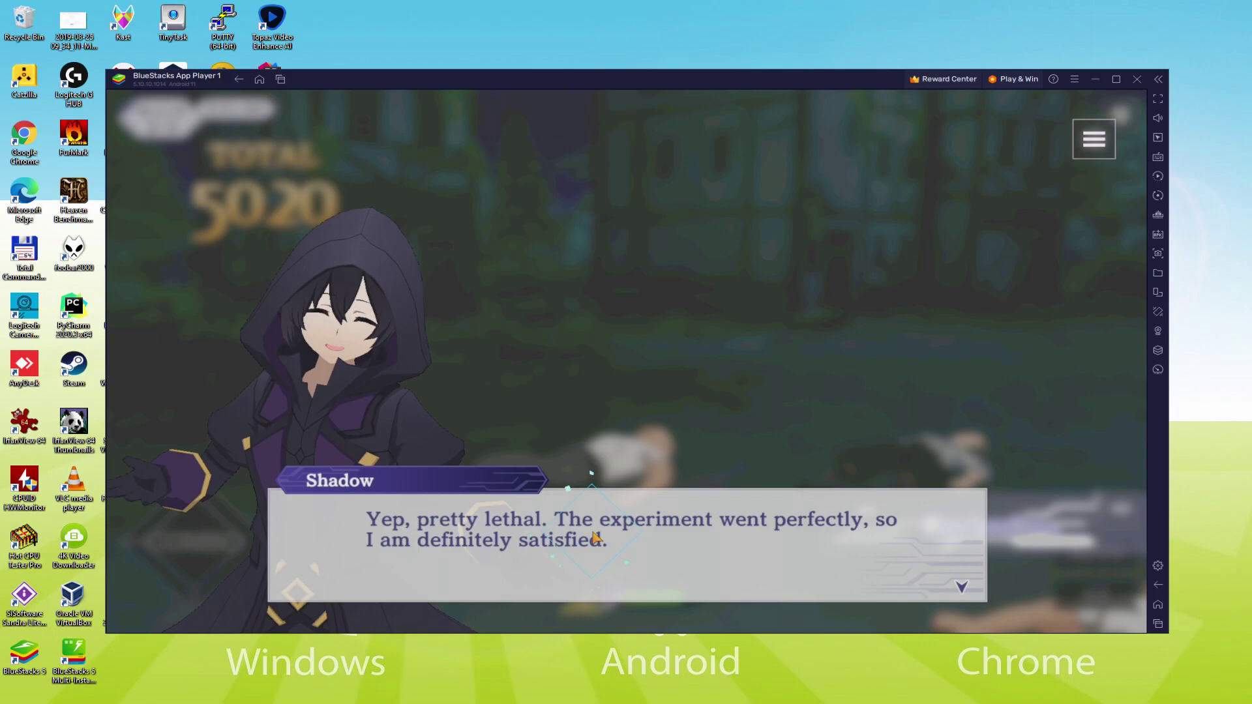
click(592, 535)
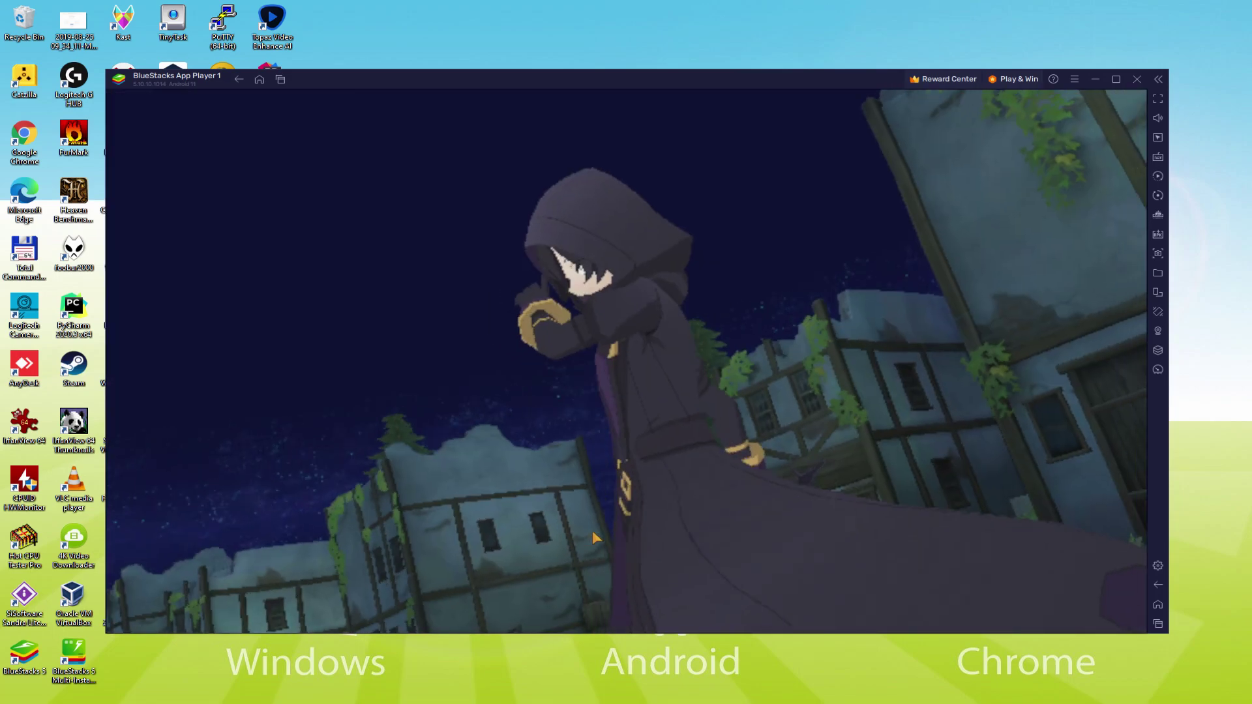